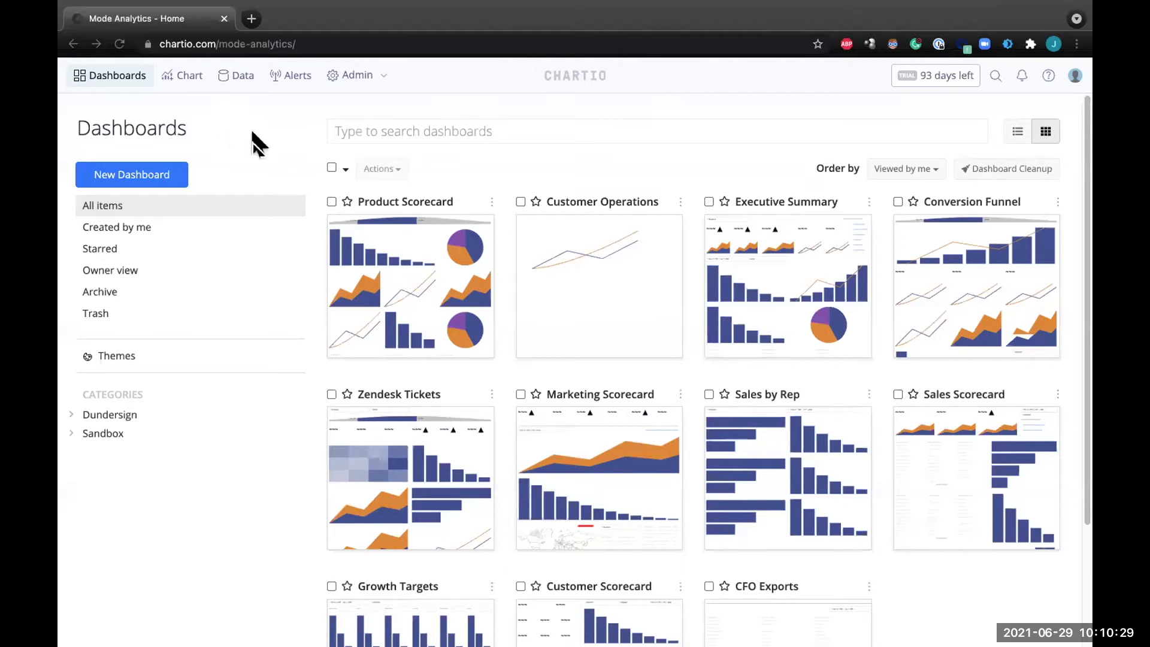
Open the Executive Summary dashboard and edit the data of its New ARR (last 30d) chart.
click(733, 282)
click(733, 273)
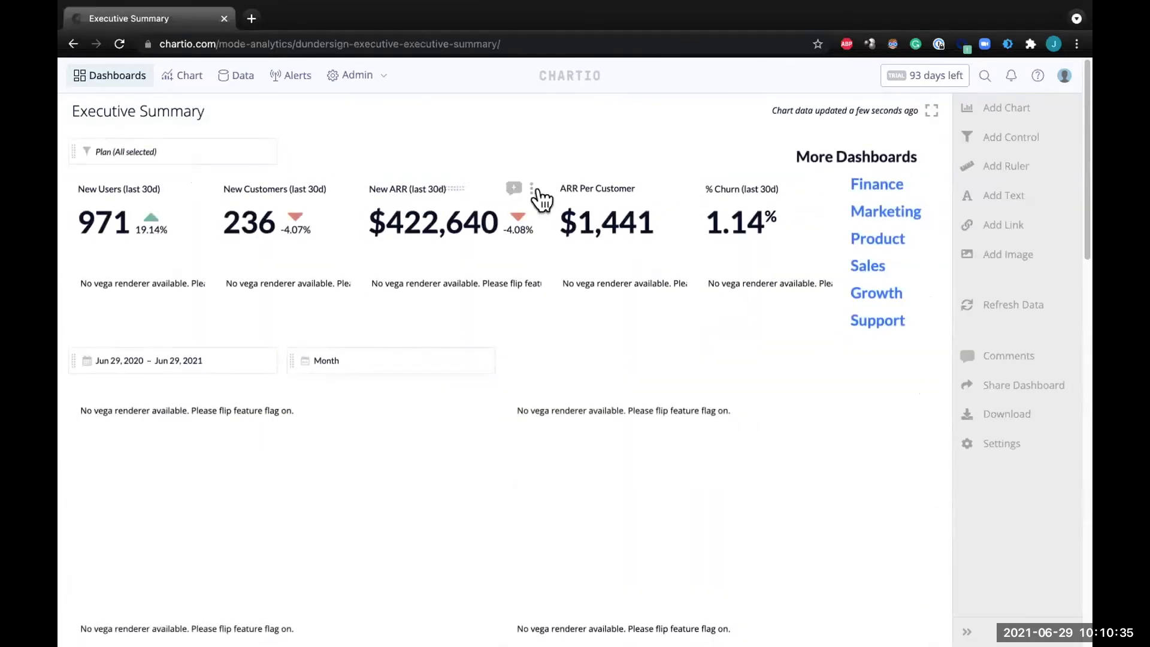
click(531, 189)
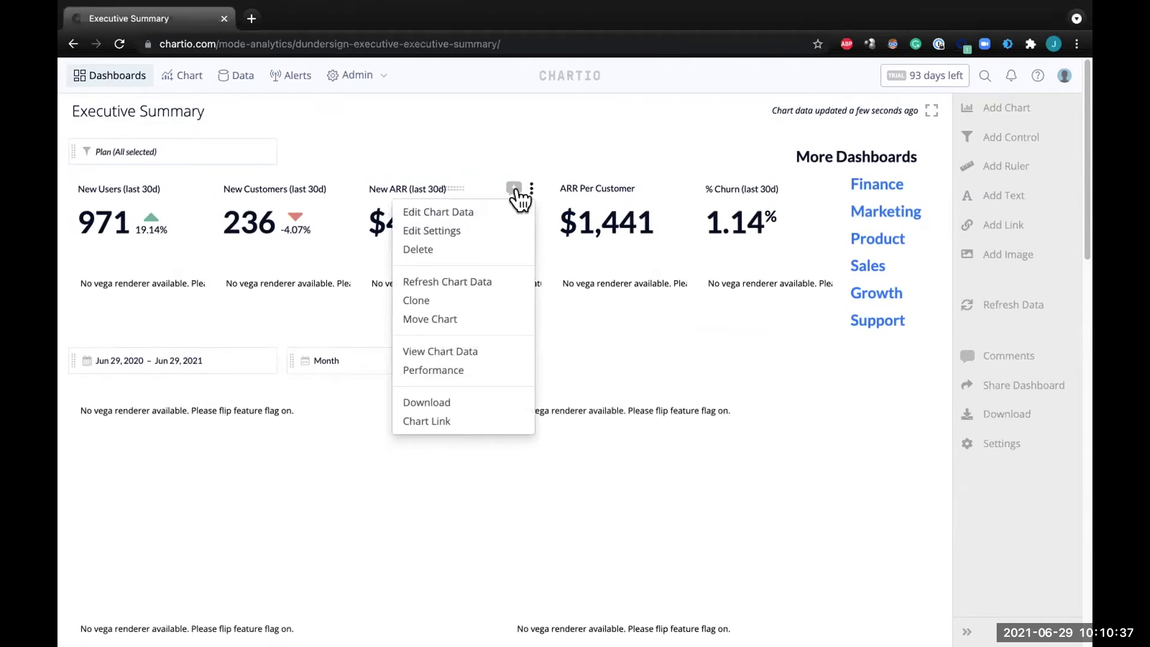
click(490, 212)
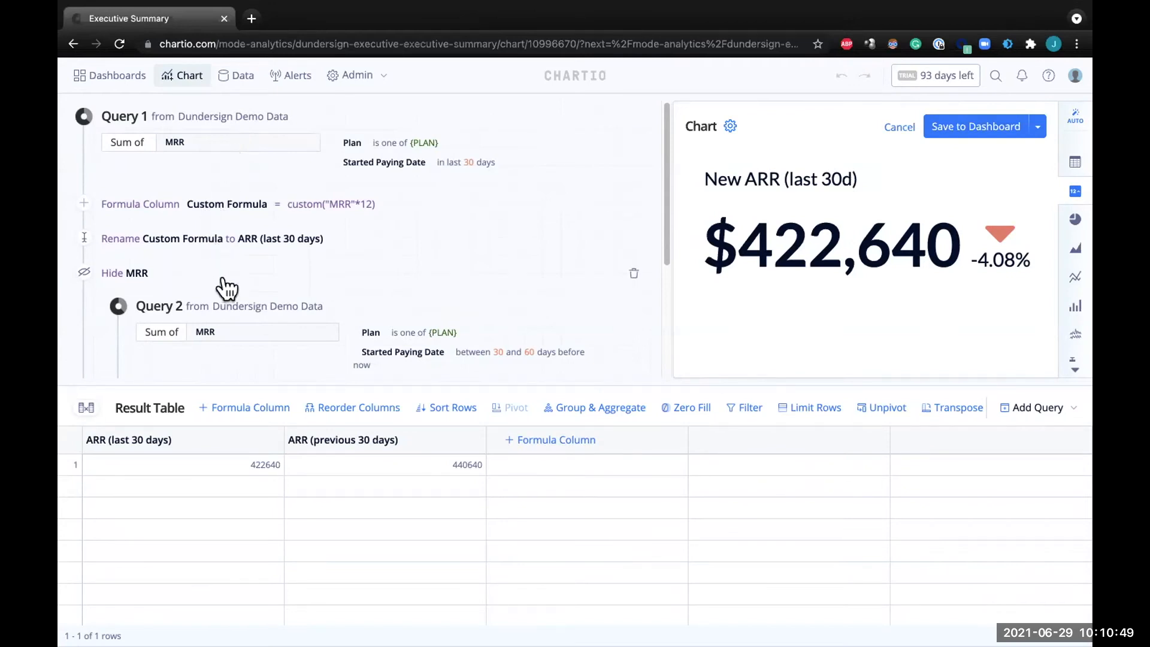
Show Query 1 of the chart as SQL and copy the entire query text.
click(599, 117)
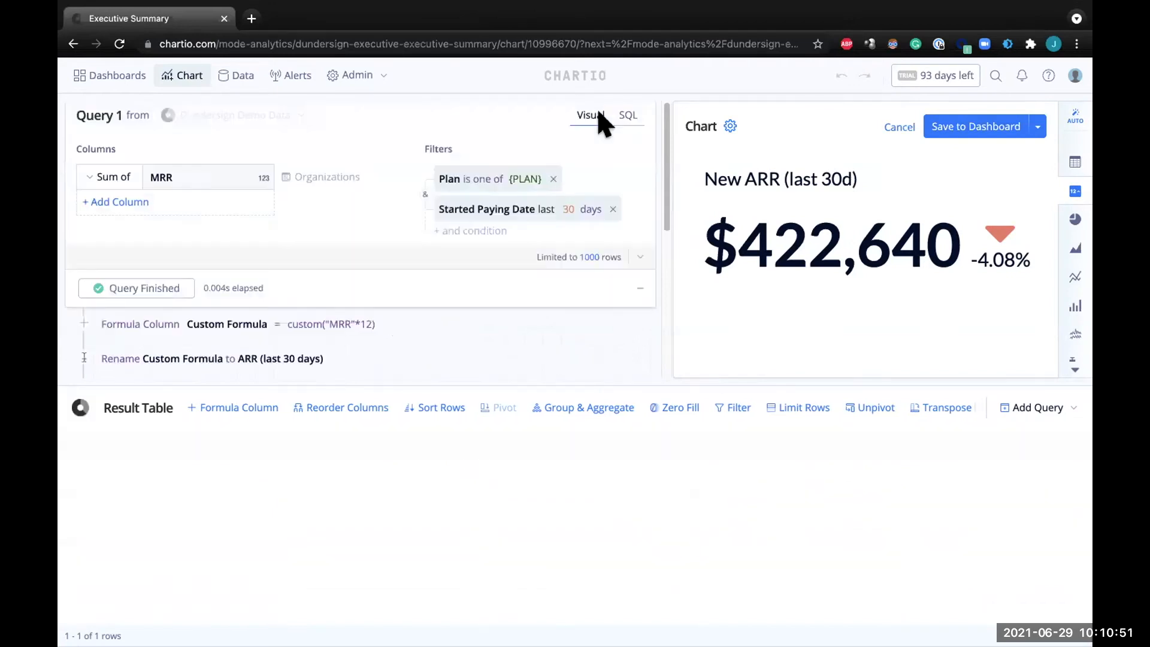
click(624, 118)
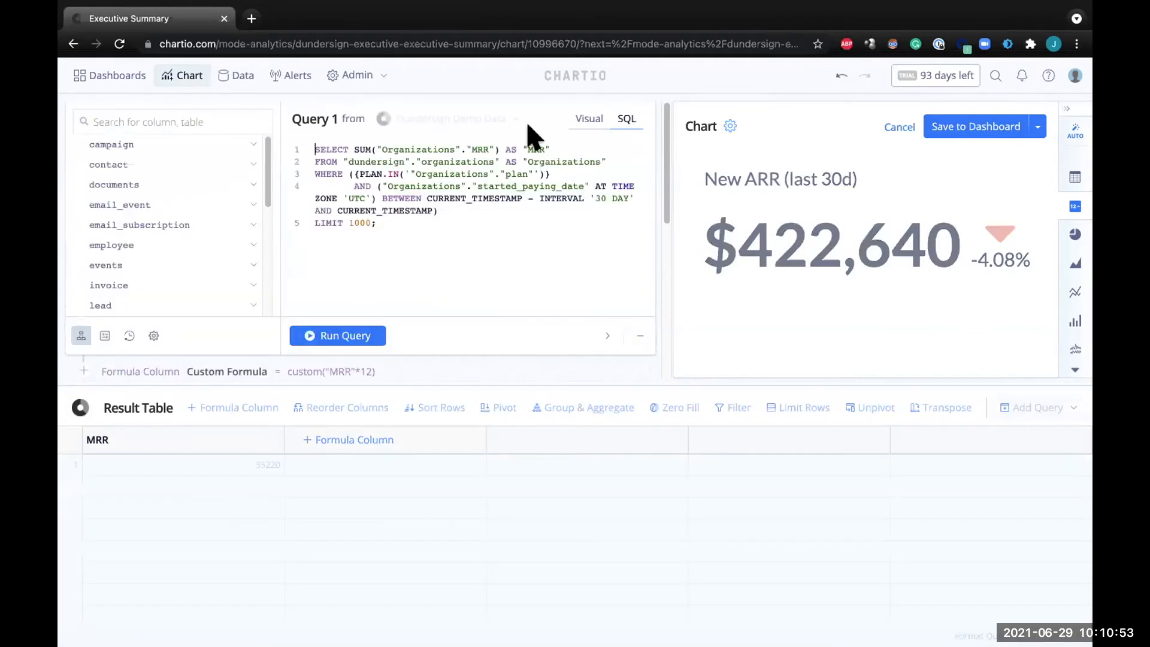
drag(386, 219, 312, 148)
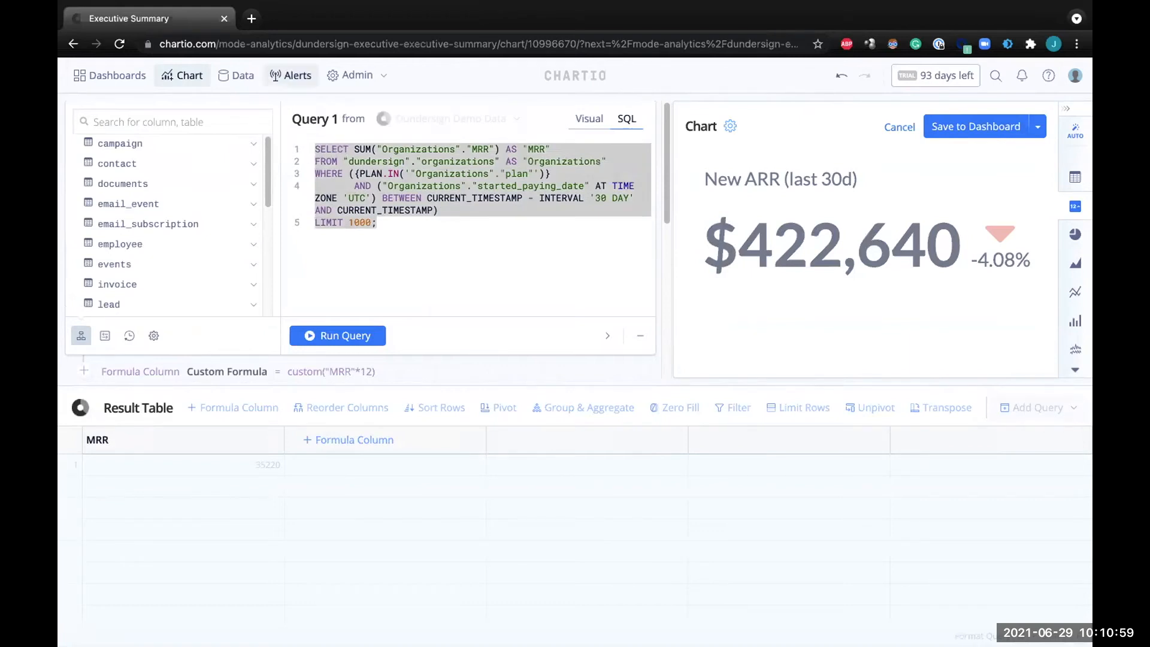
Open Mode at app.mode.com in a new browser tab.
click(252, 18)
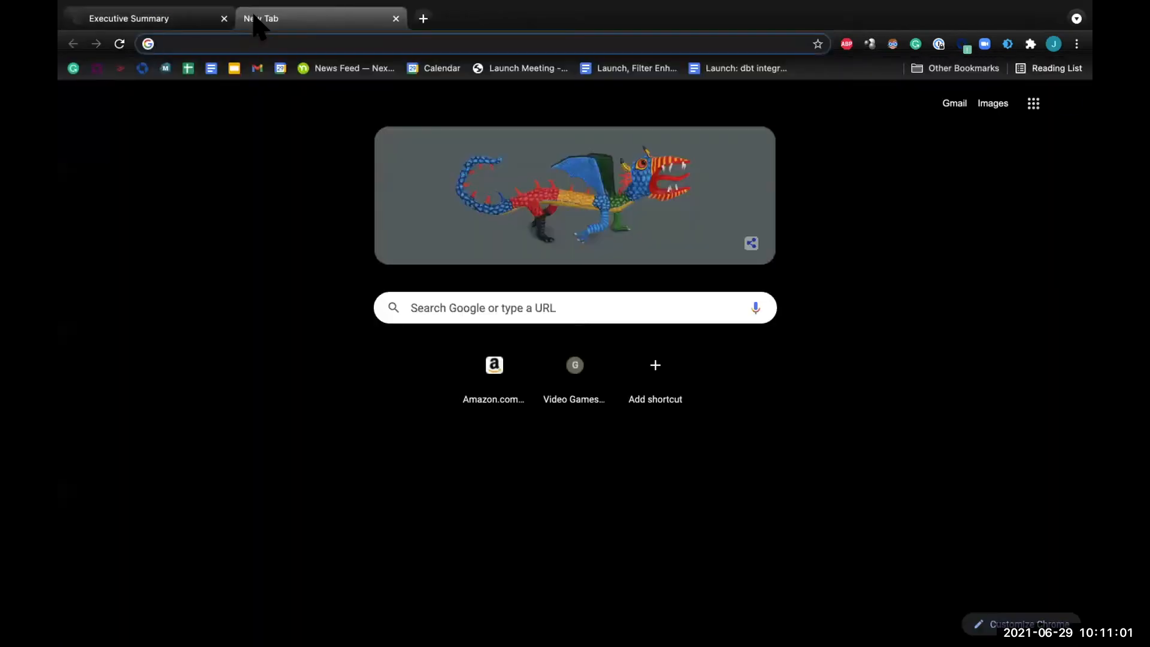
text(app.mode.com)
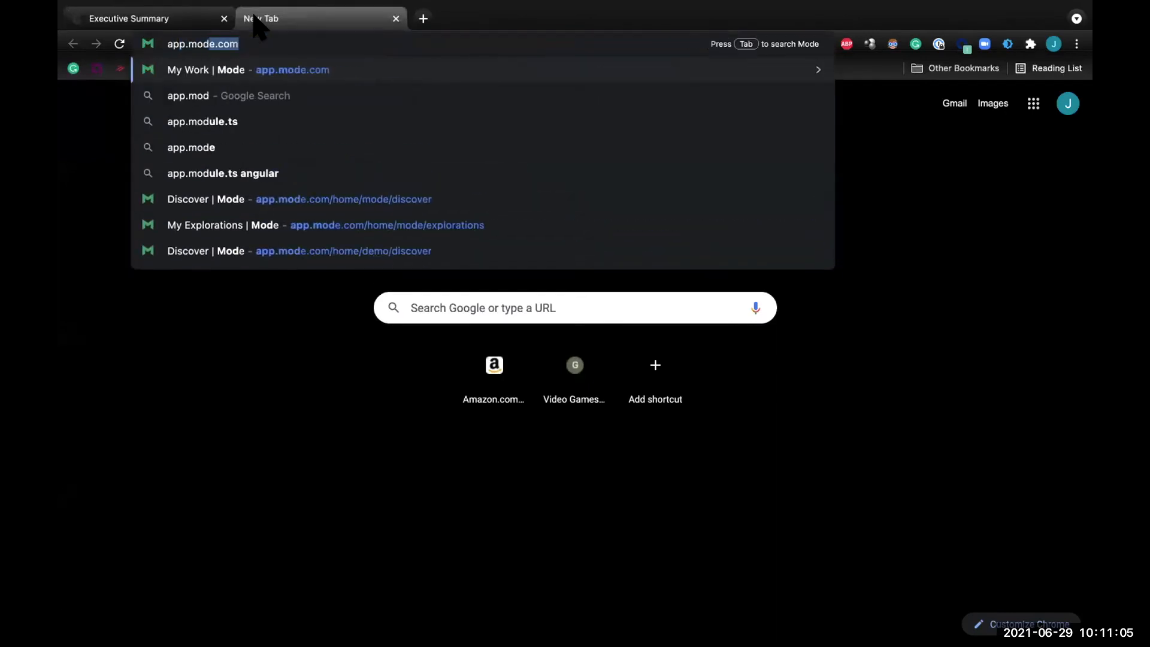
key(Return)
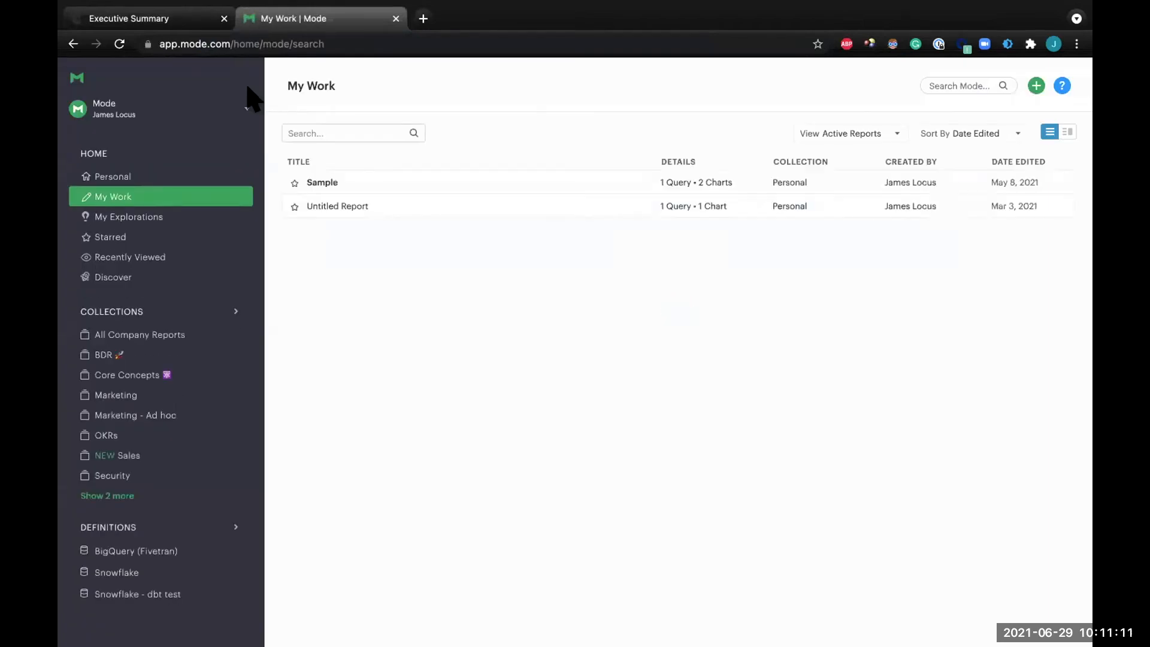
View the Personal collection and switch from the Mode organization to the Demo organization.
click(123, 178)
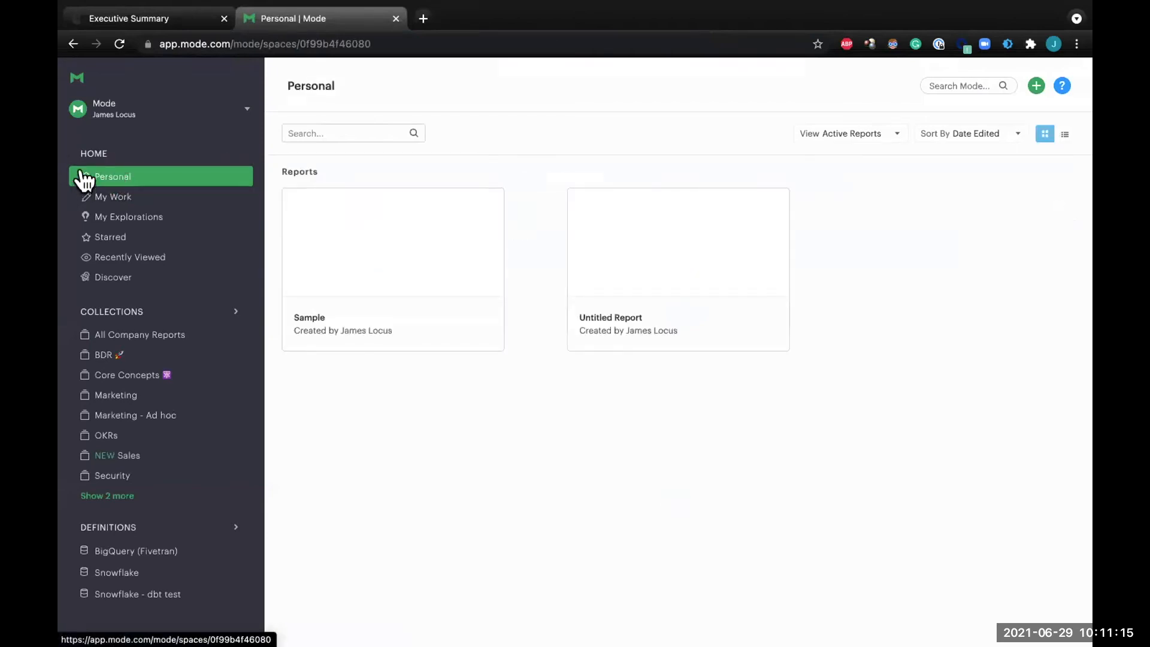
click(241, 109)
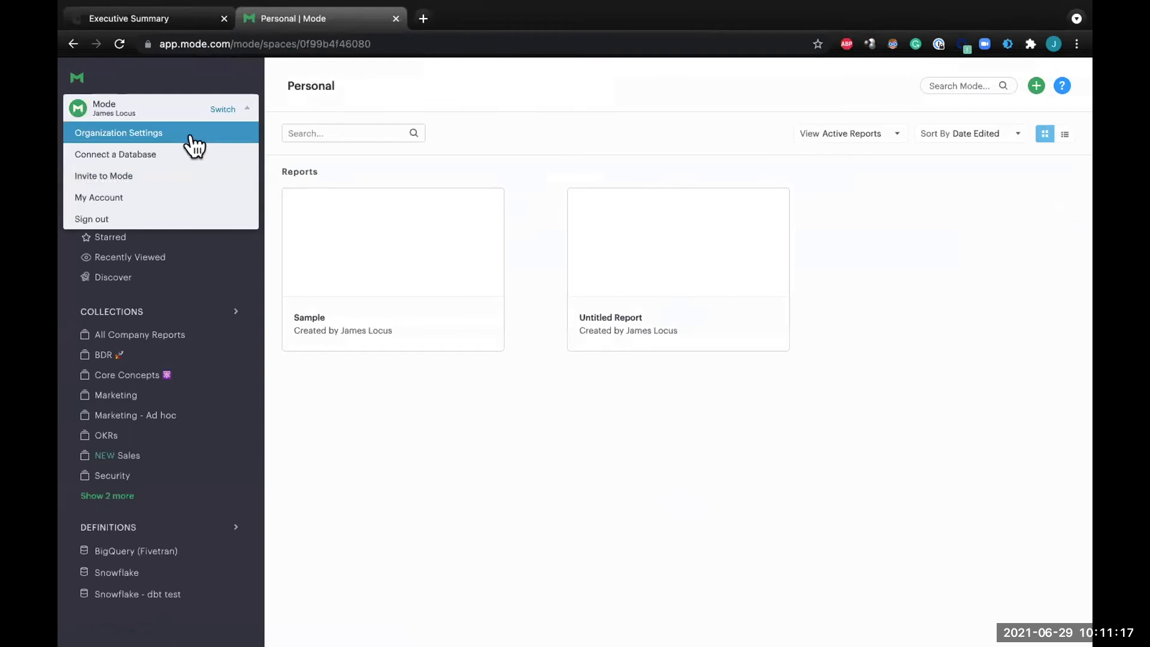
click(224, 108)
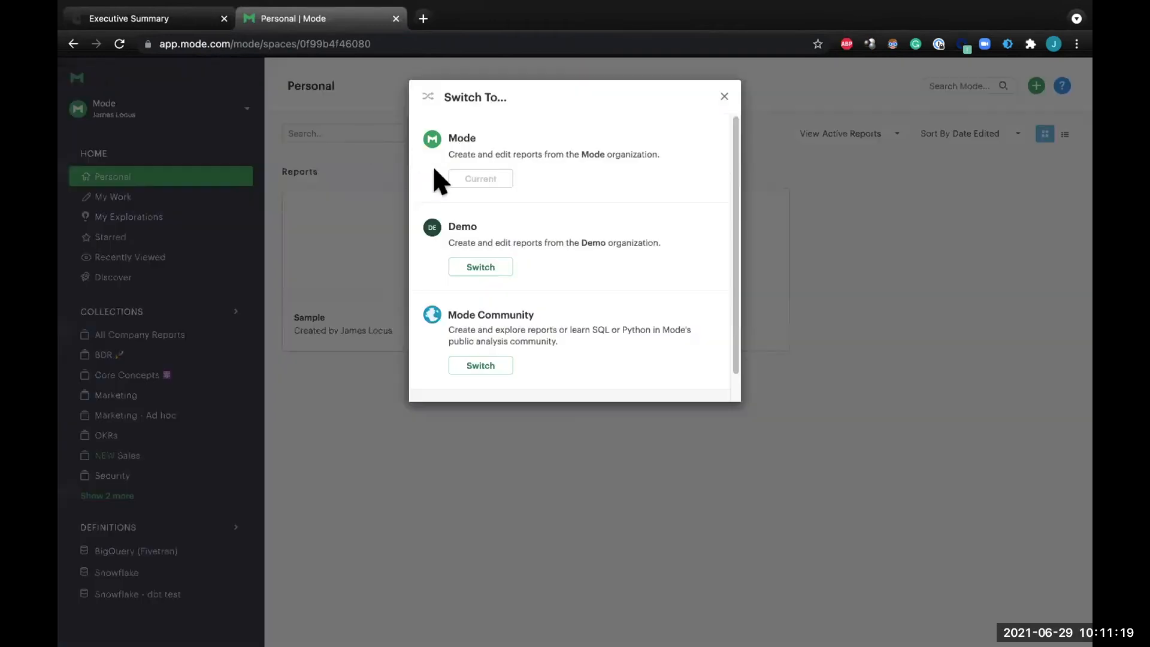
click(471, 268)
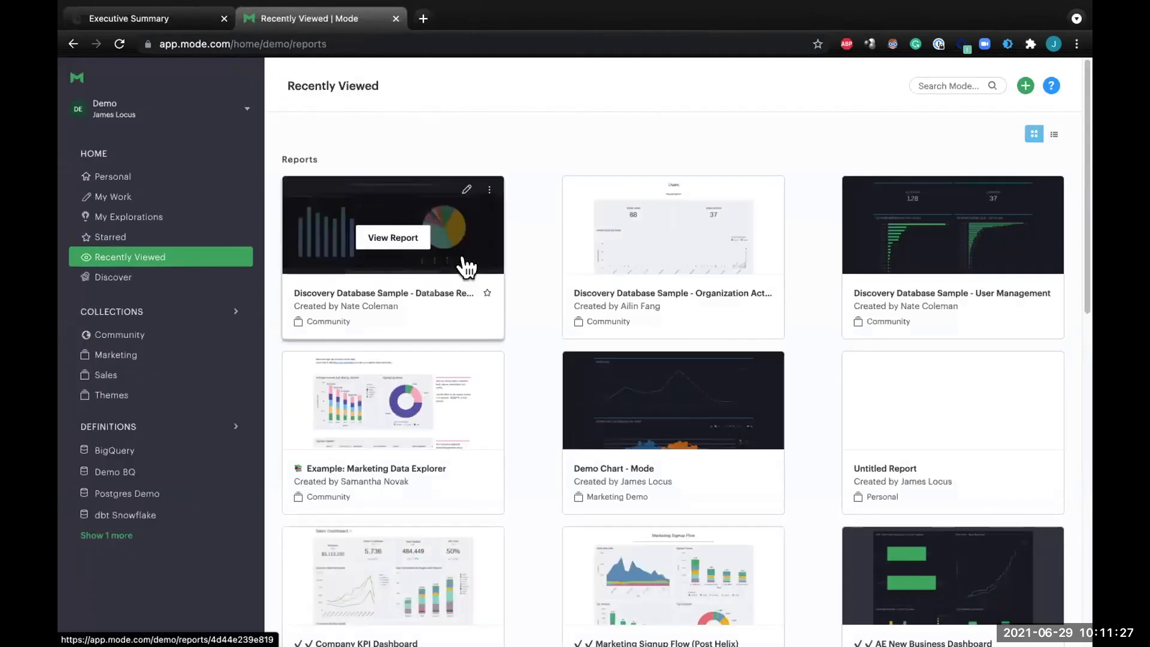
Look through the Discover page's templates and the help and support resources.
click(154, 276)
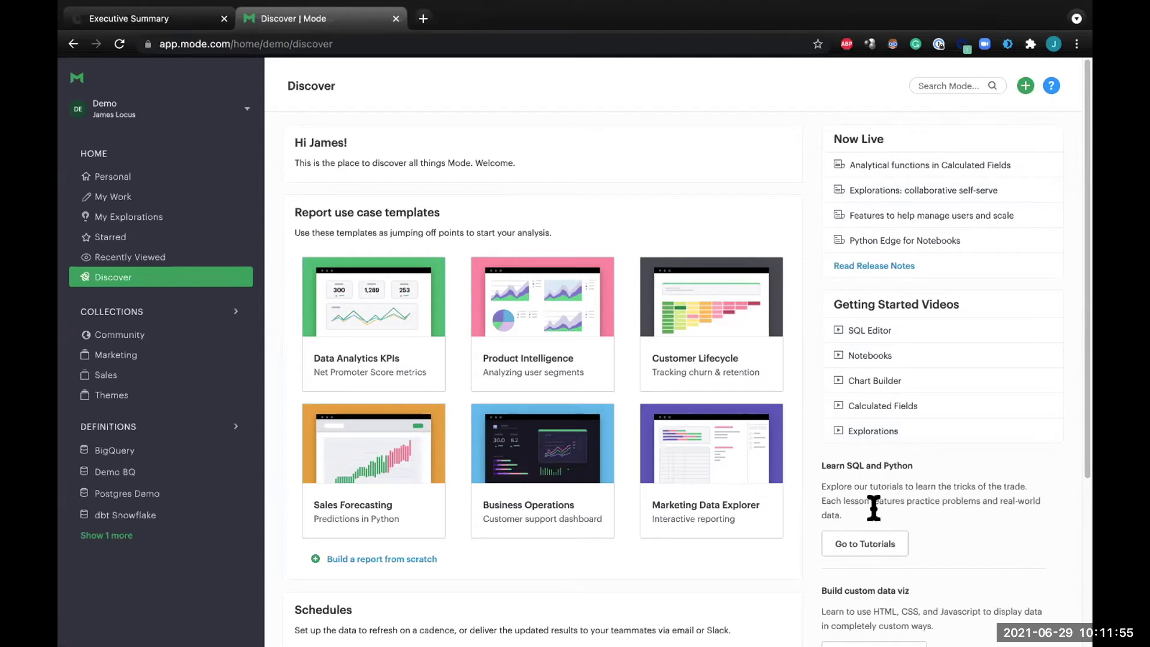
click(1051, 86)
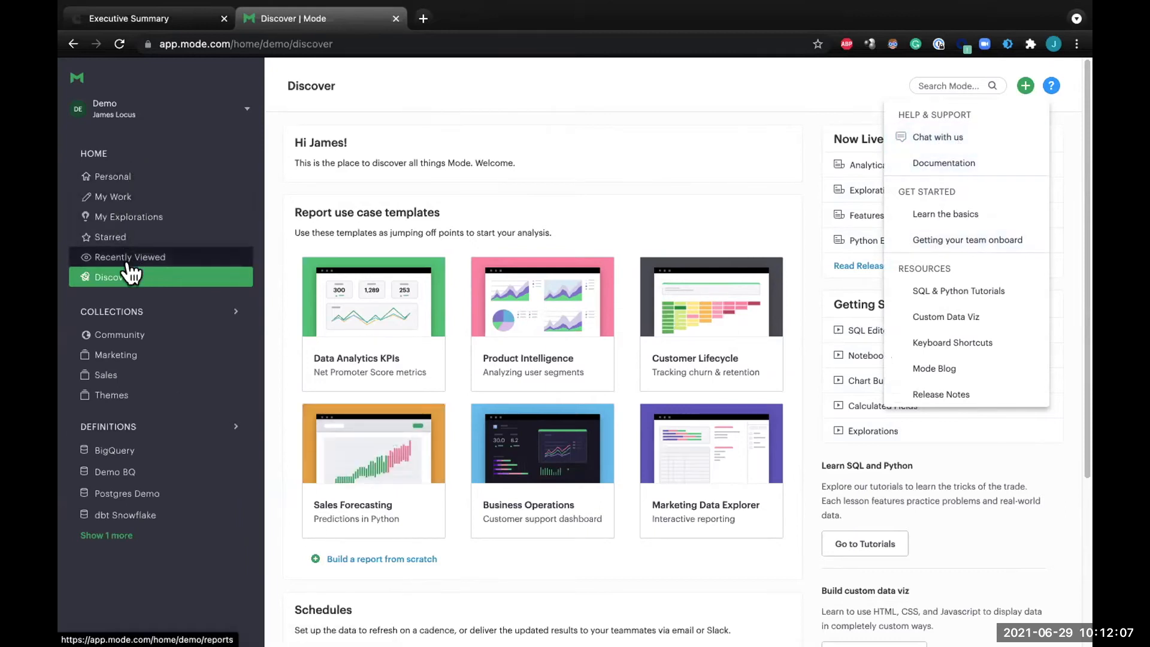
mouse_move(306, 288)
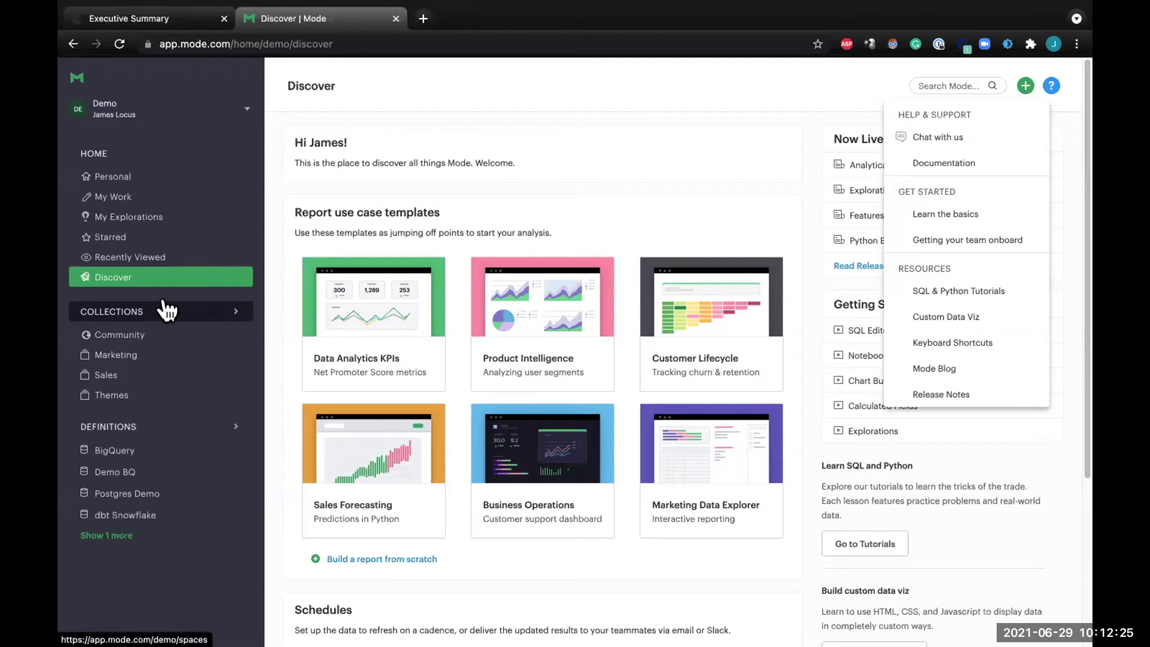
View the list of SQL definitions saved for the BigQuery connection.
click(148, 431)
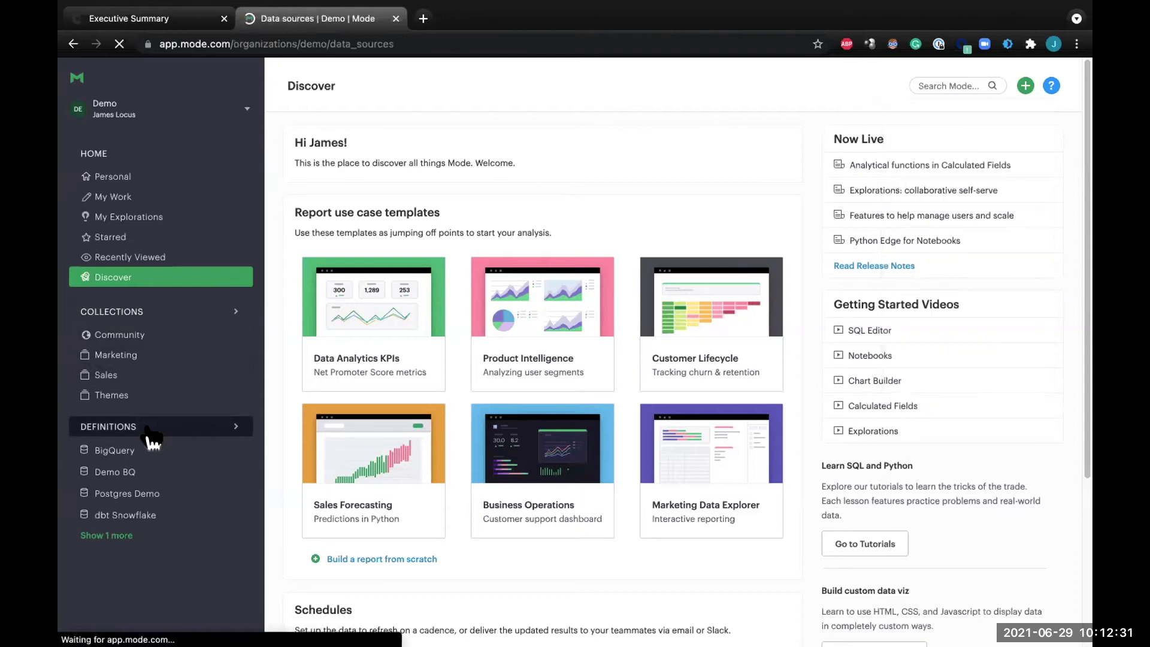
click(80, 78)
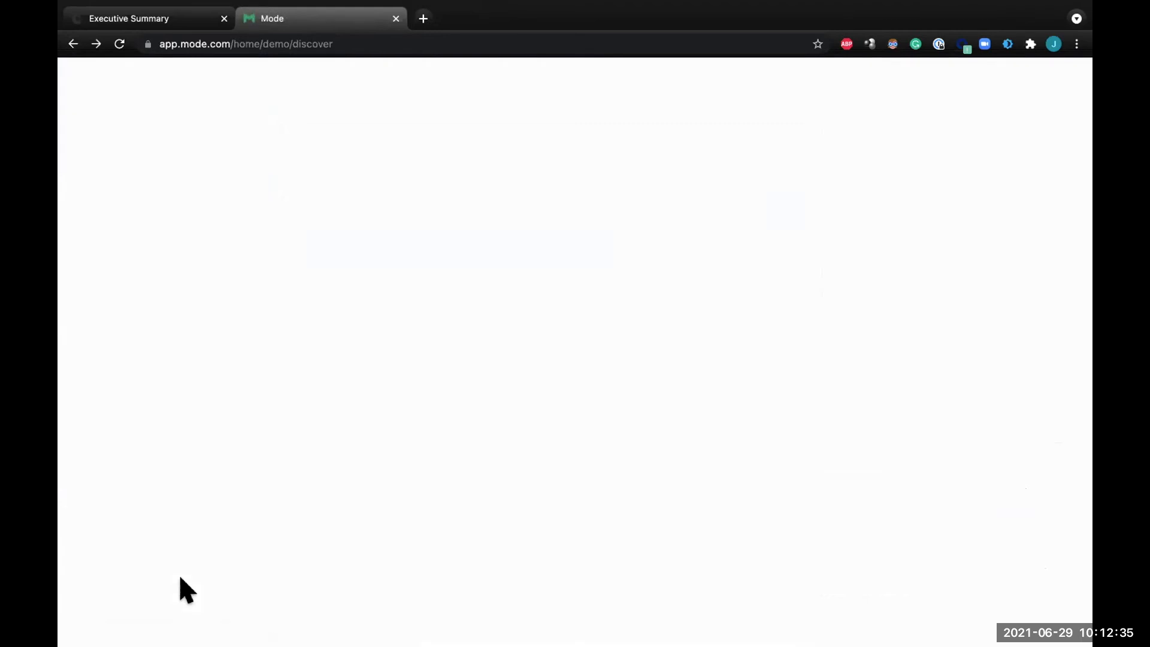
click(129, 450)
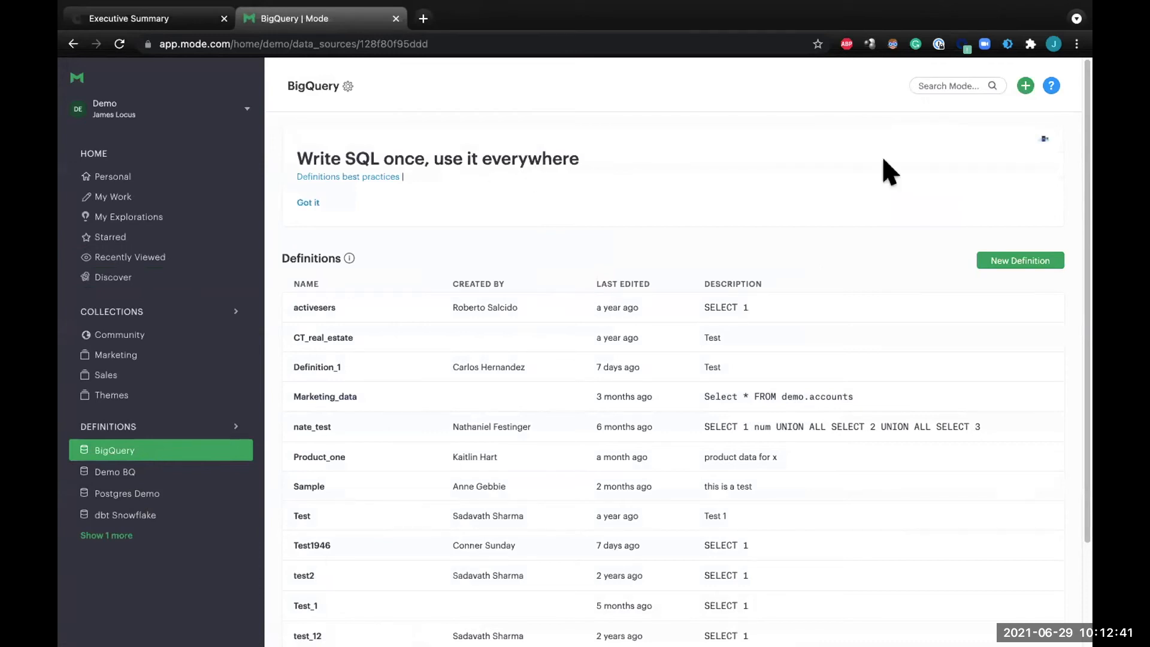
Create a new report and paste the copied Chartio query into its SQL editor.
click(1026, 86)
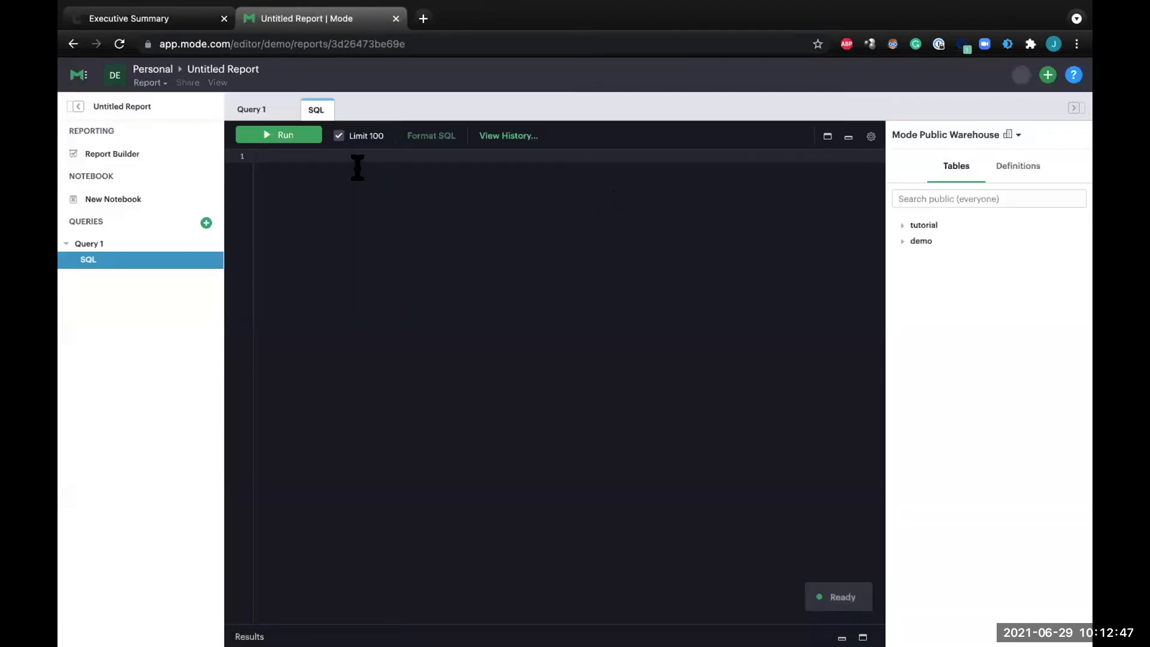
key(ctrl+v)
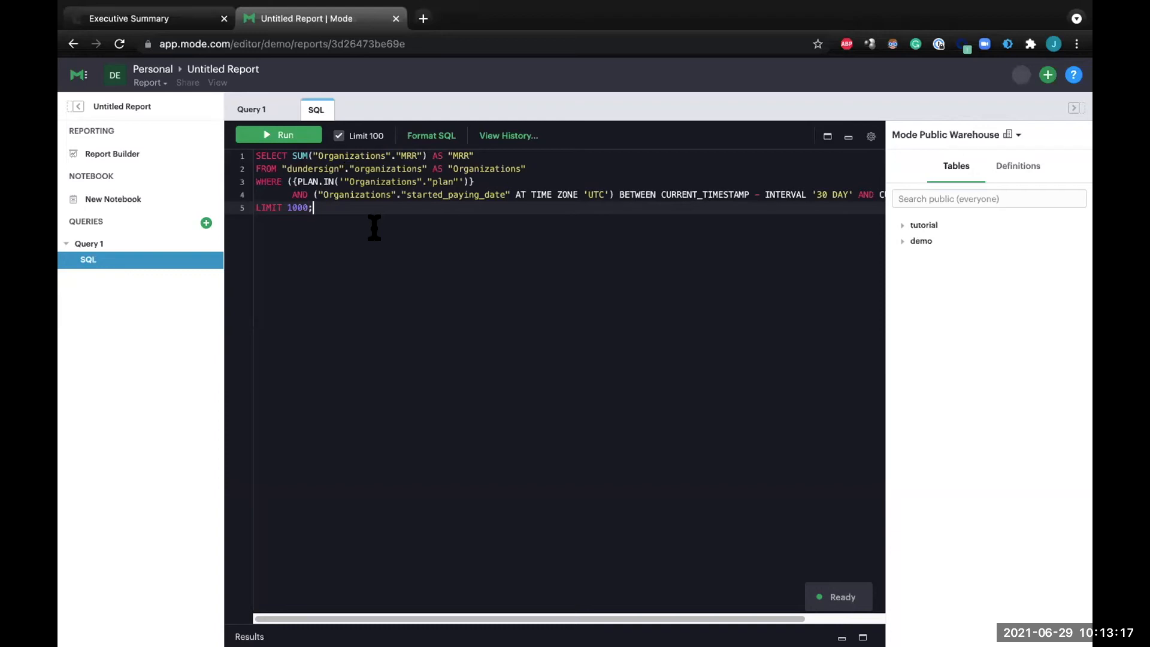
key(ctrl+a)
key(BackSpace)
text(SELECT)
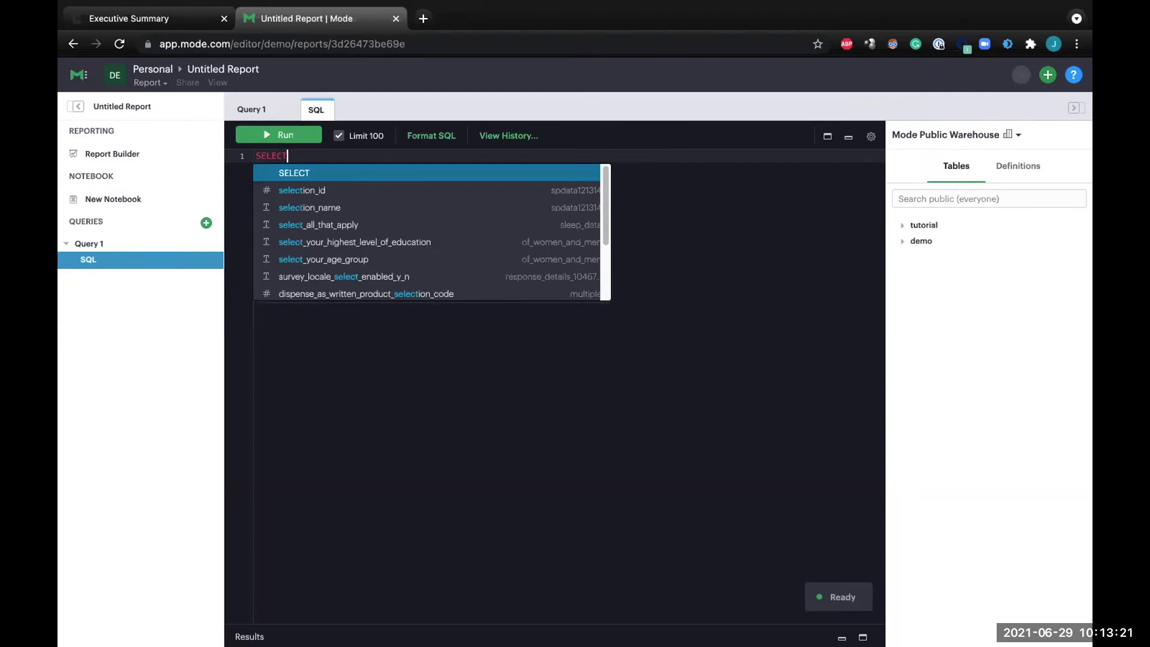
text( *)
key(Return)
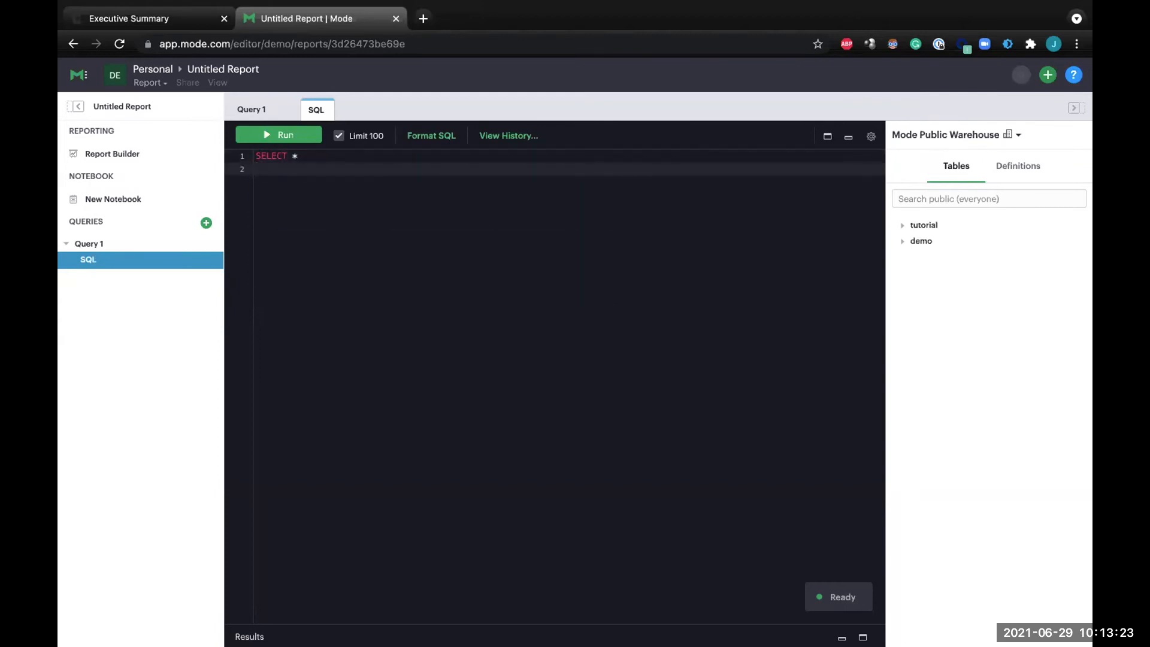
text(FROM pa)
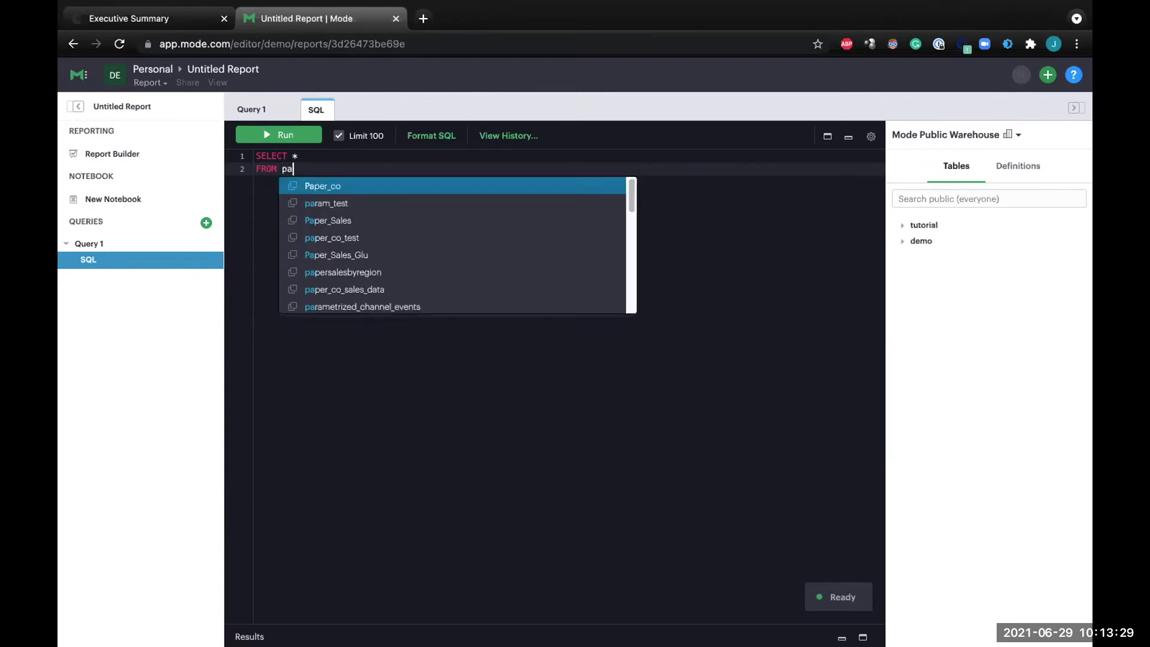
key(Down)
key(Down)
key(Down)
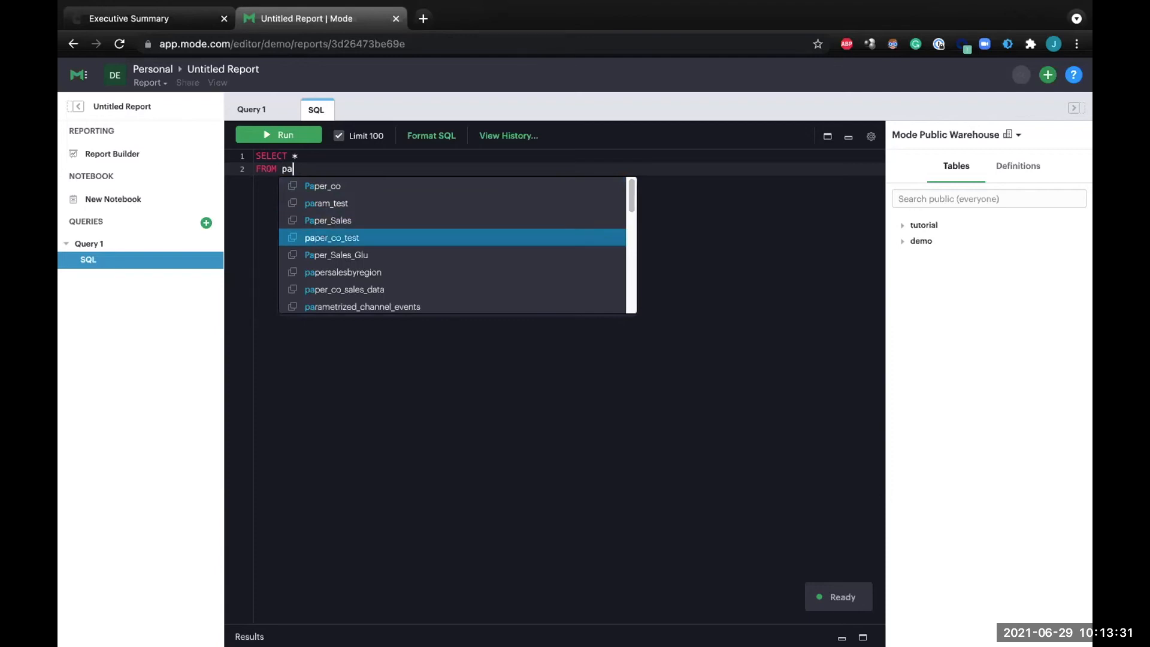
key(Return)
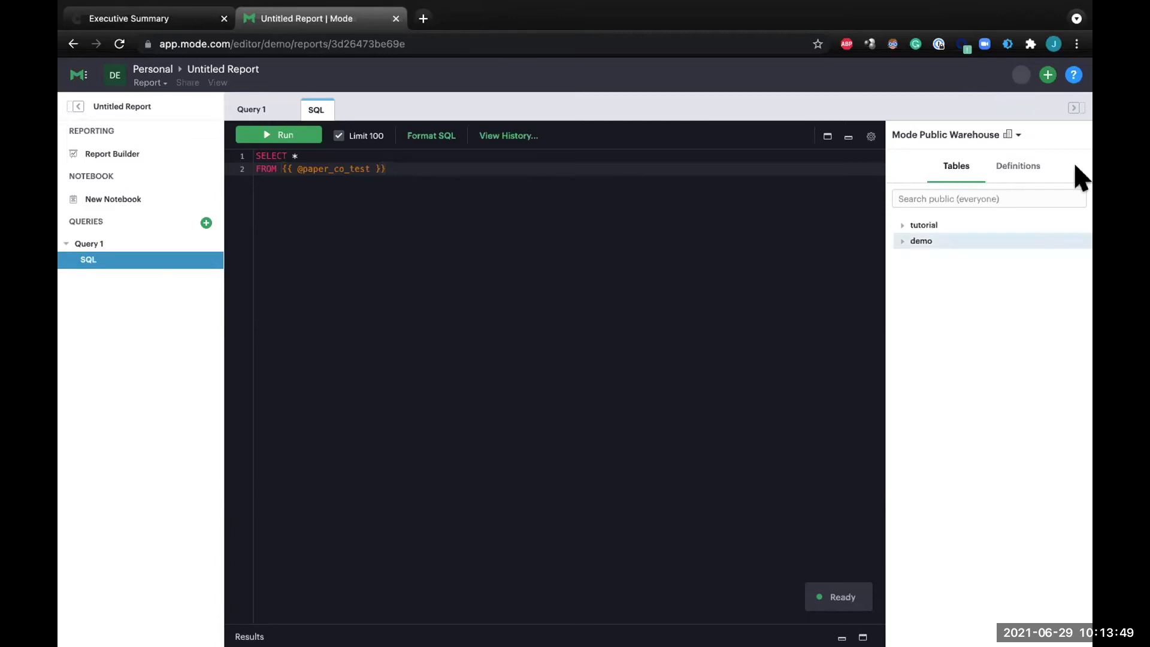
List the data connections available to the report and open app.mode.com in another browser tab.
click(998, 130)
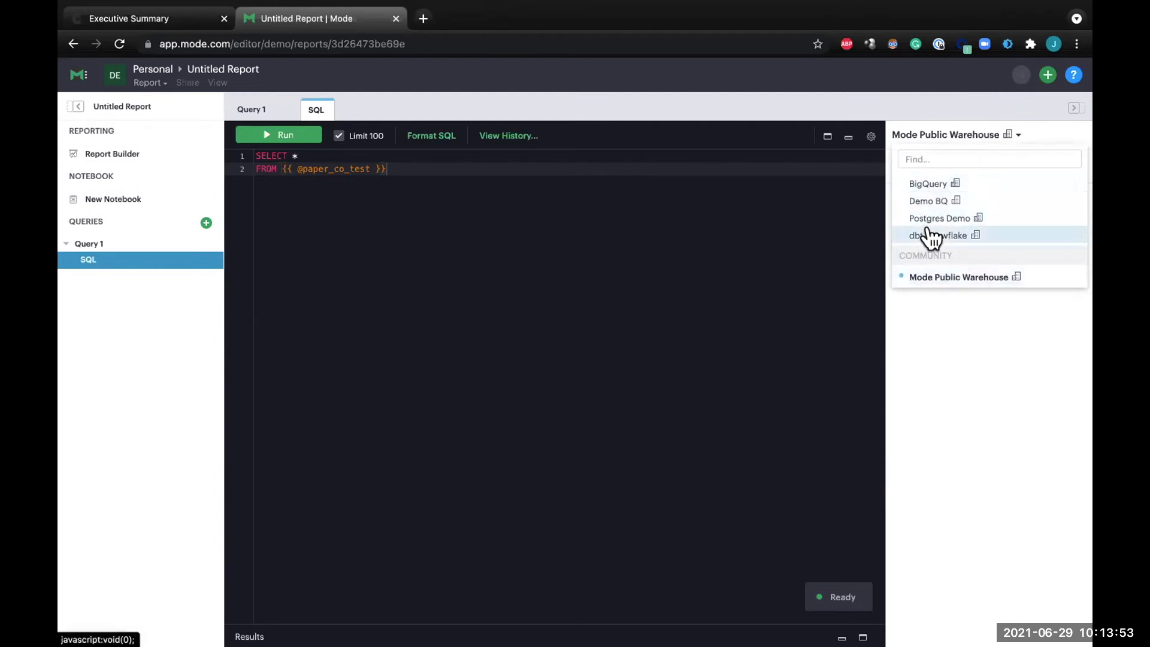
click(423, 18)
text(a)
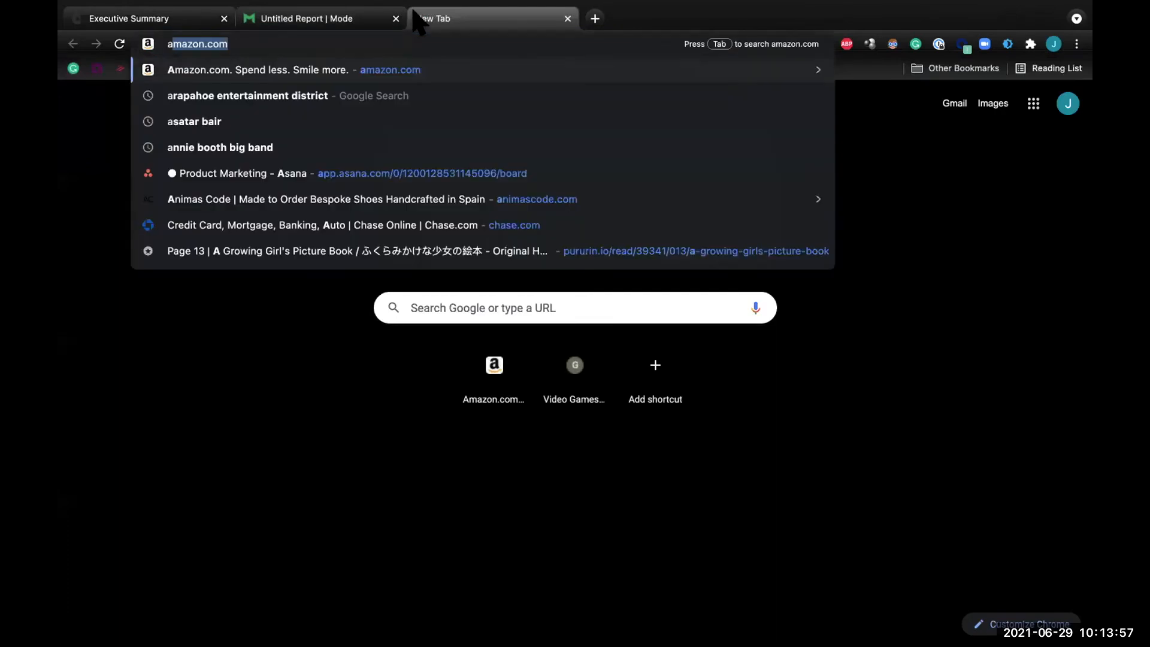
text(pp.mode)
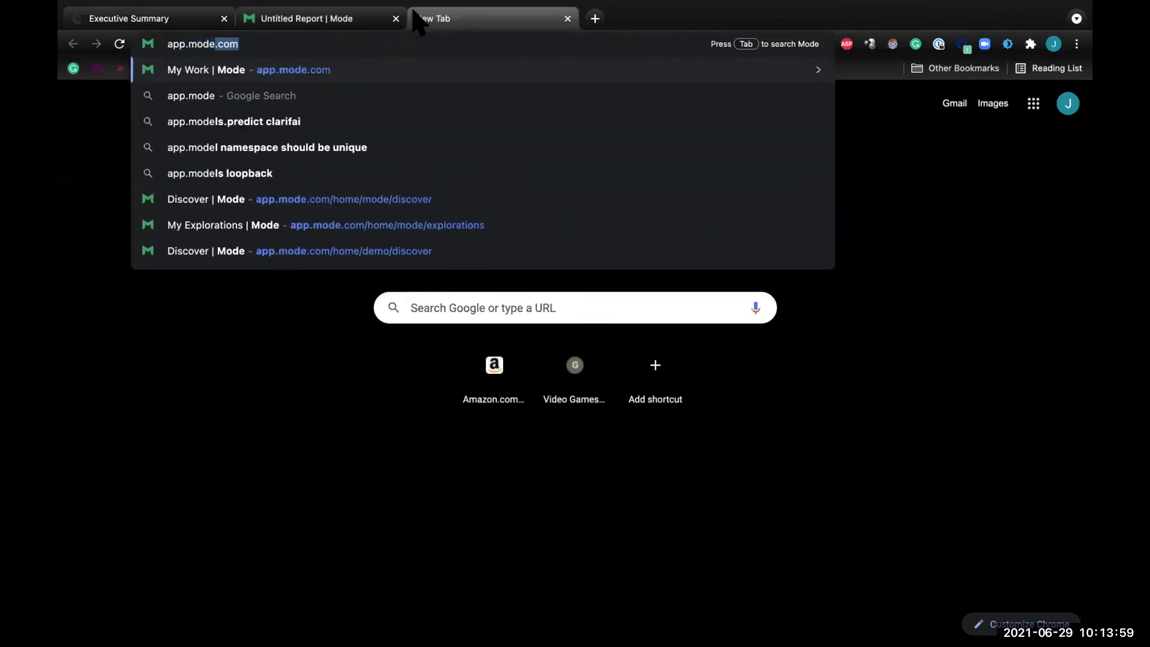
key(Return)
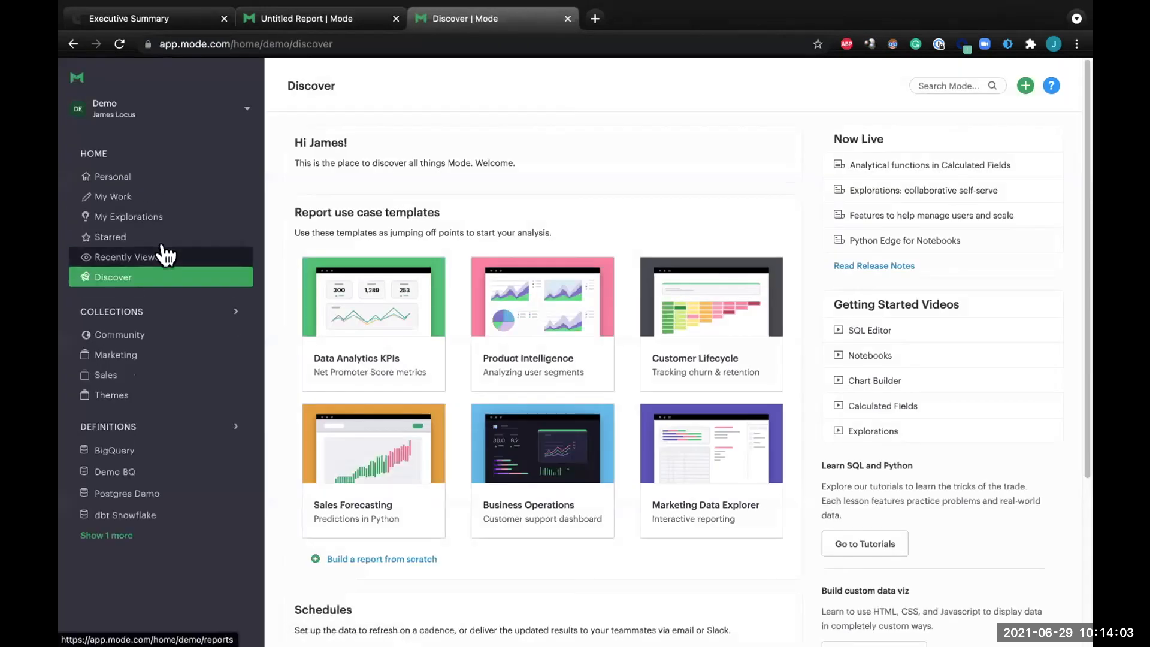
Start connecting a database, review the Microsoft SQL Server credentials form, and return to the untitled report.
click(246, 111)
click(142, 156)
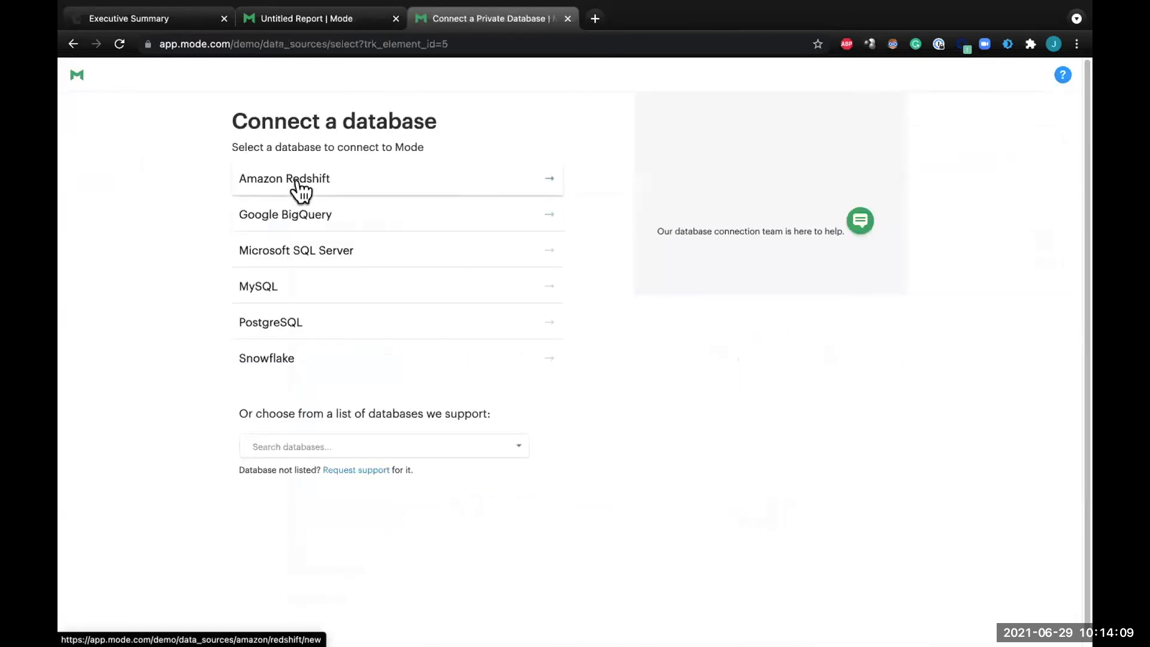
click(276, 249)
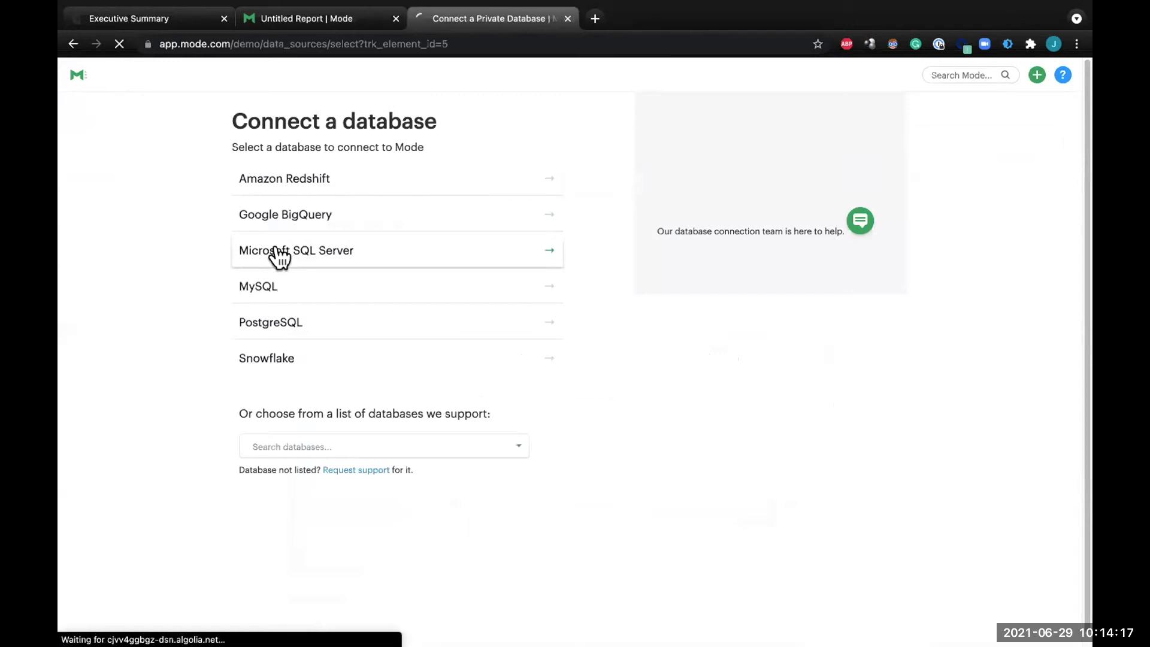
scroll(277, 272, down, 2)
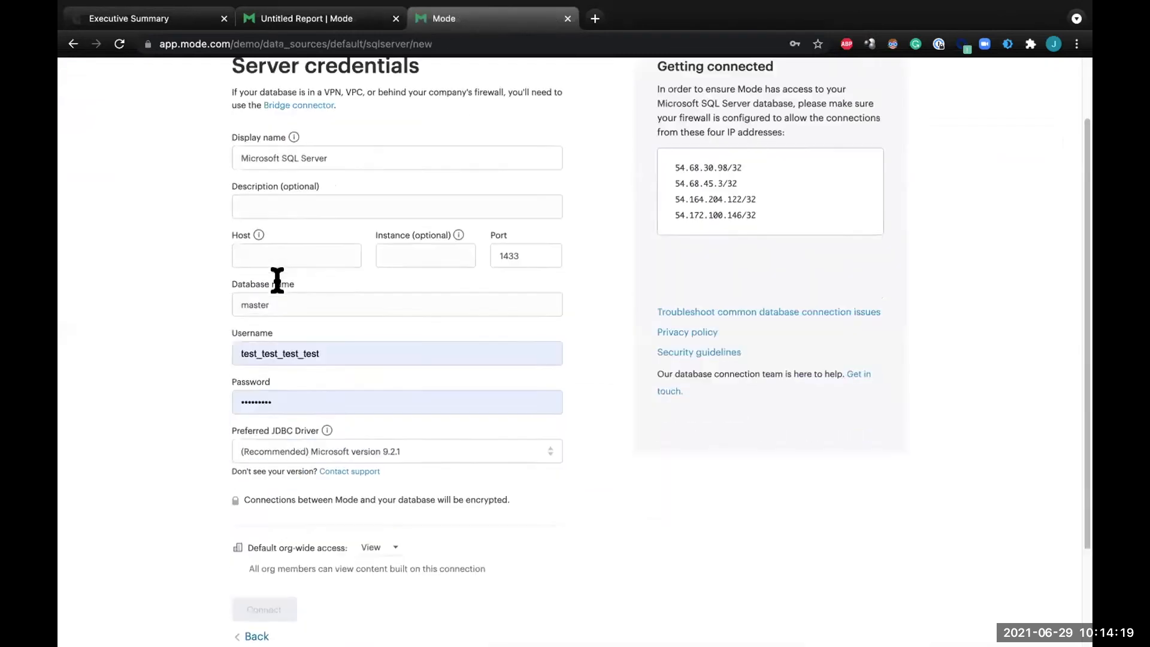
scroll(278, 272, up, 2)
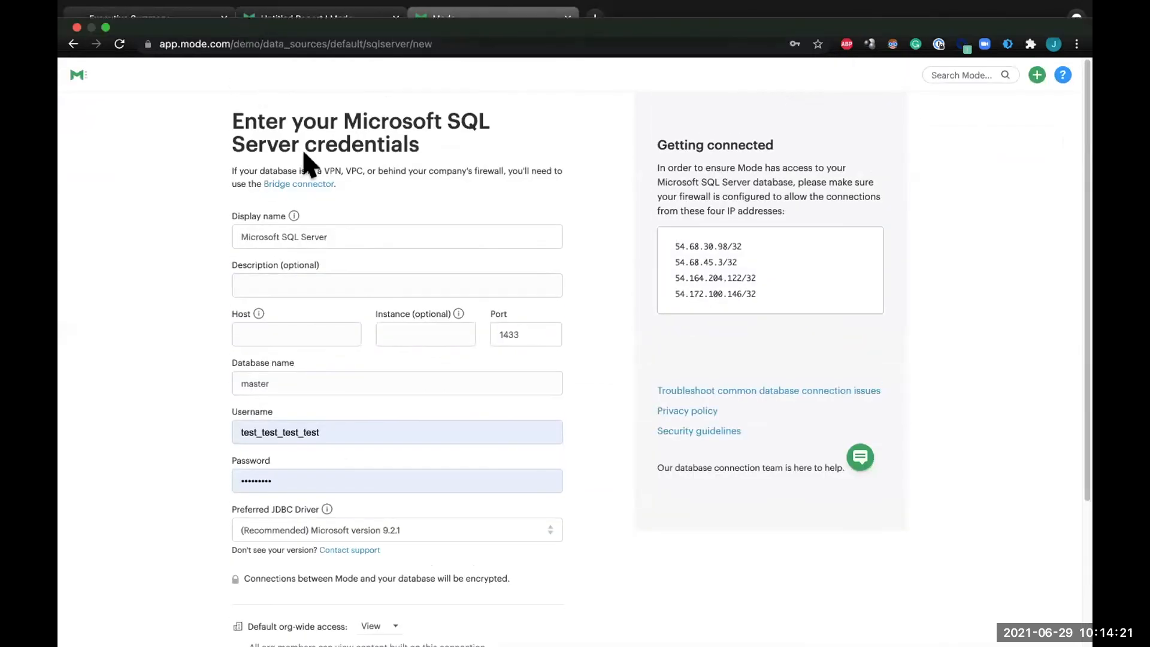
click(299, 19)
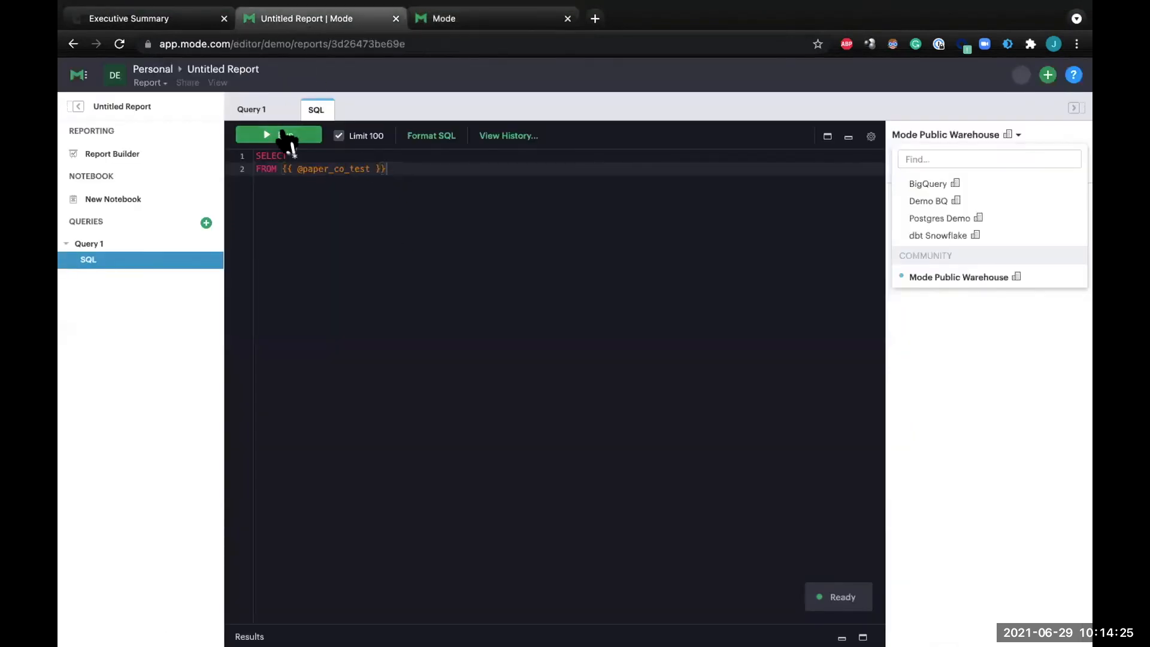
Run the query against the paper_co_test definition with the 100-row limit.
click(283, 135)
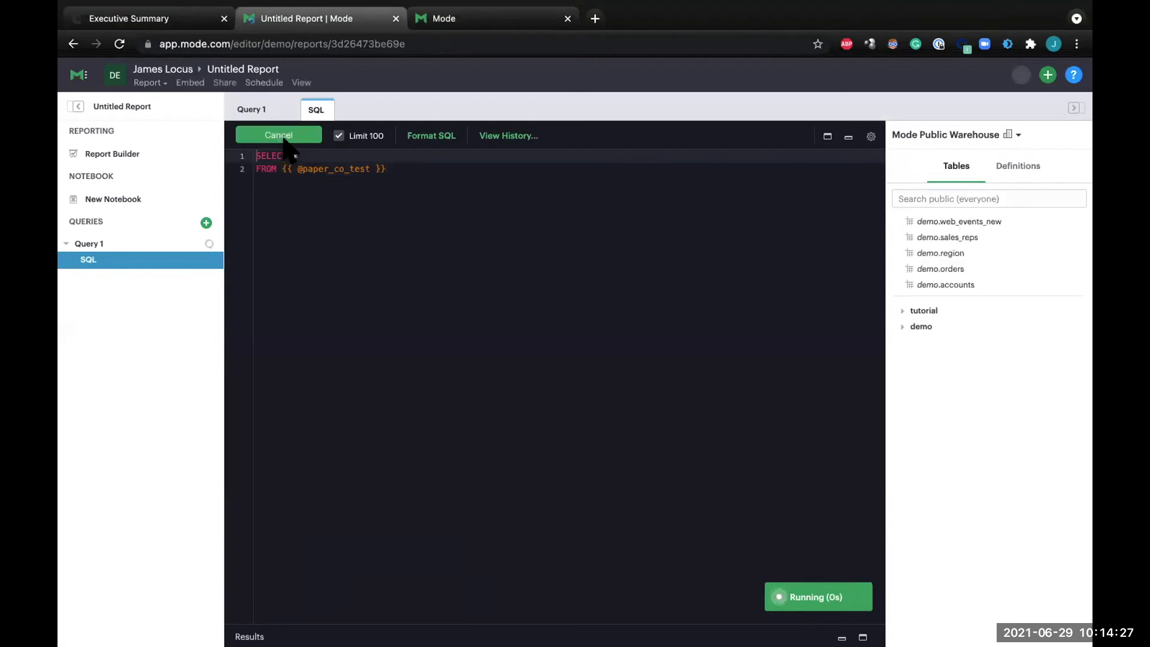
click(296, 155)
text(*)
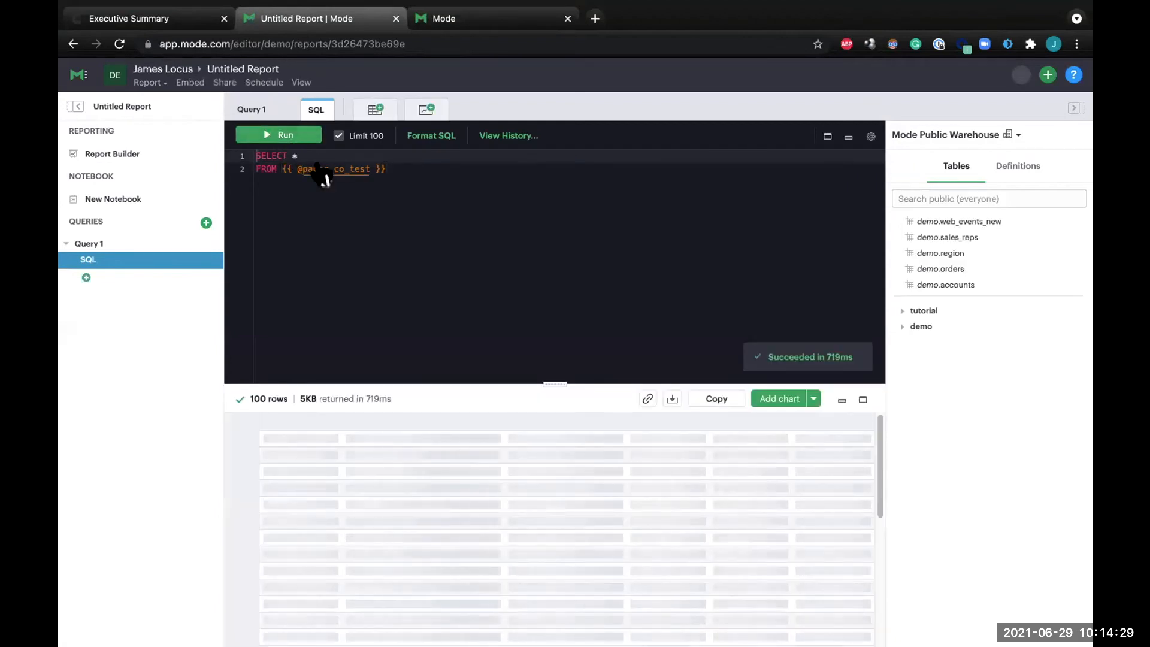
click(348, 170)
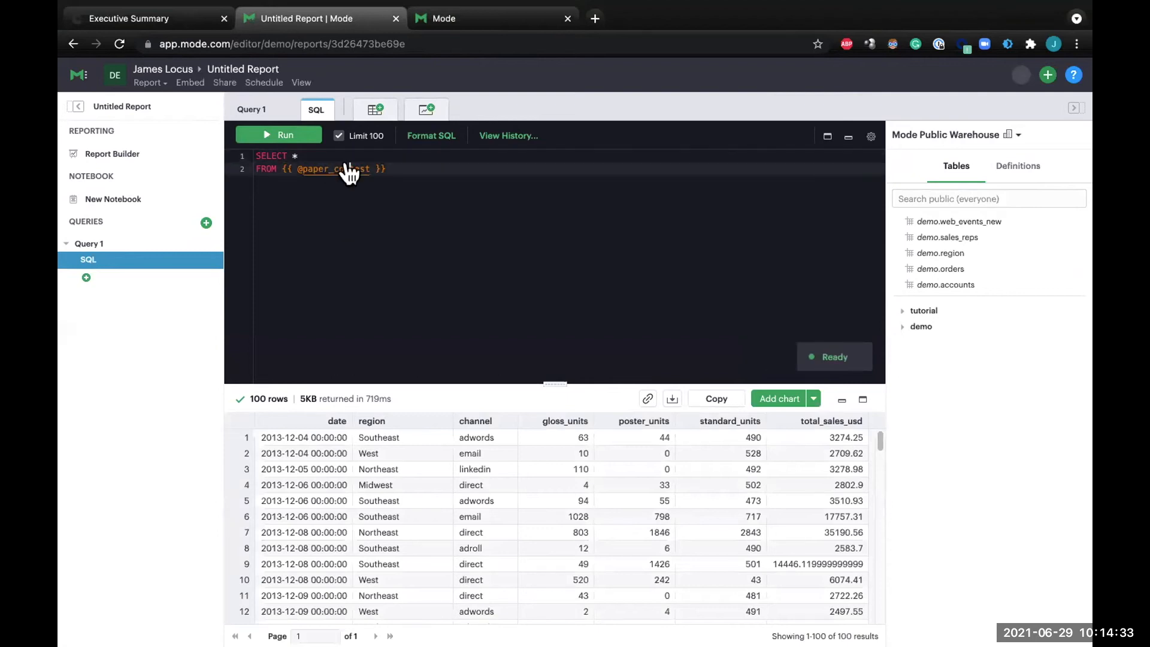
mouse_move(349, 173)
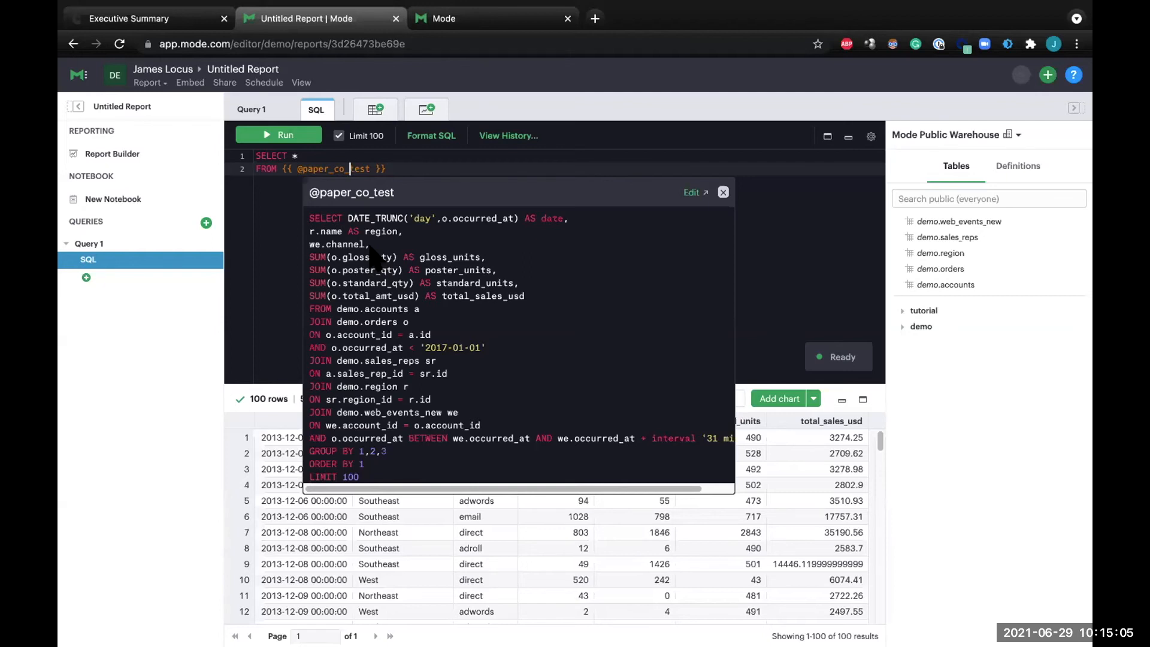
click(687, 193)
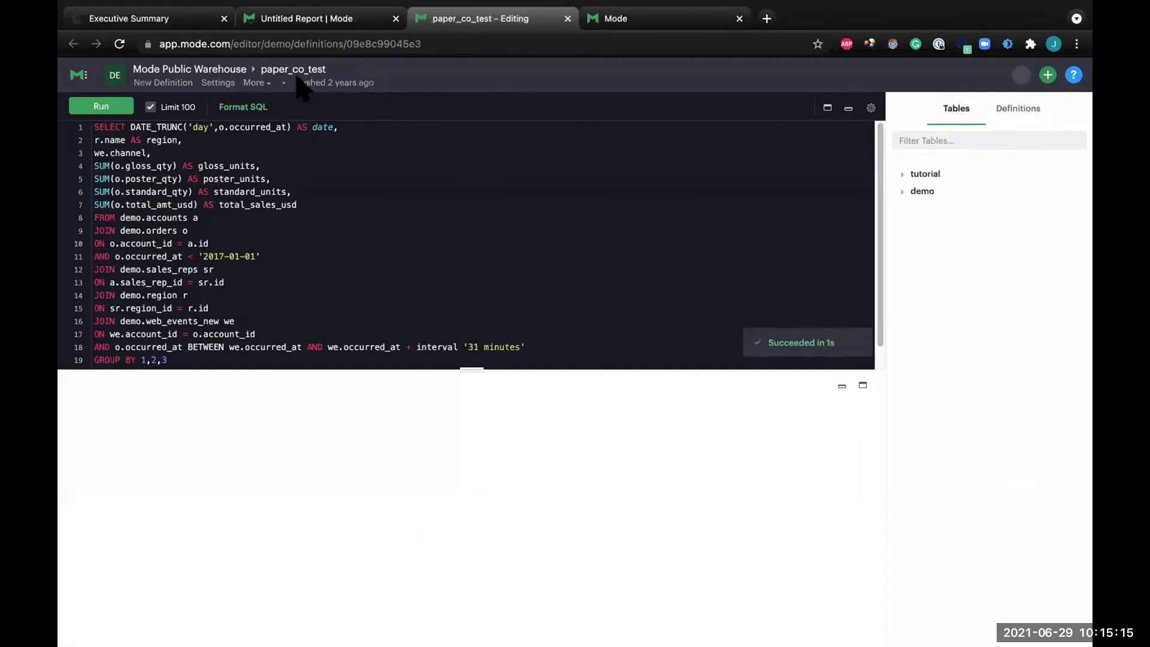
click(346, 23)
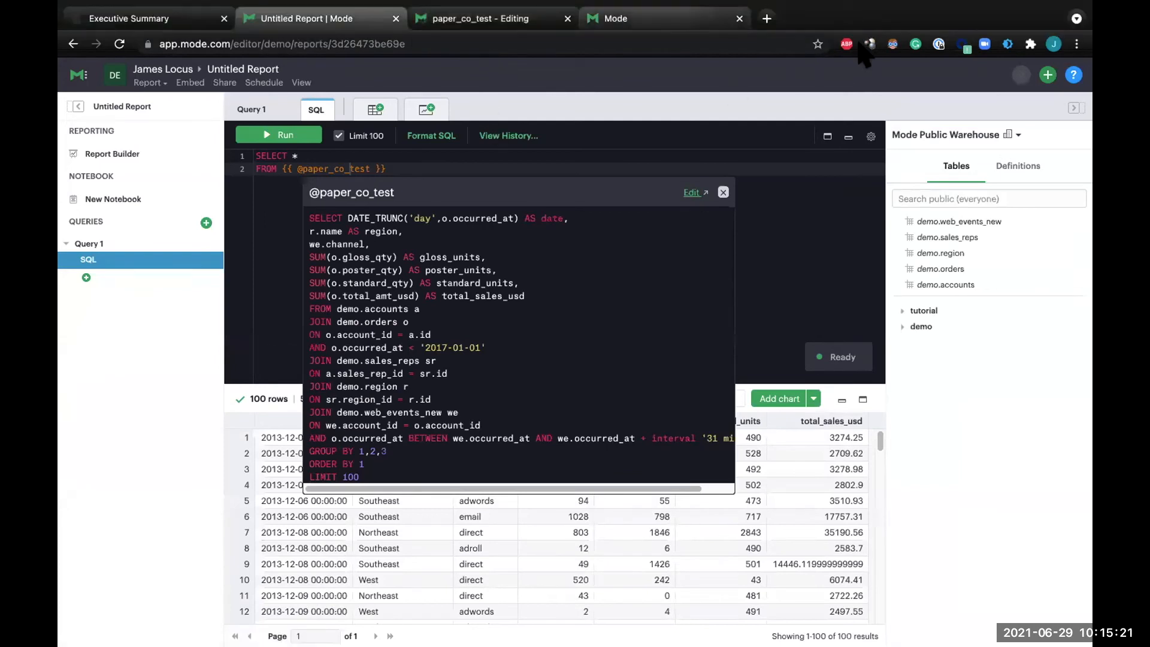
click(509, 27)
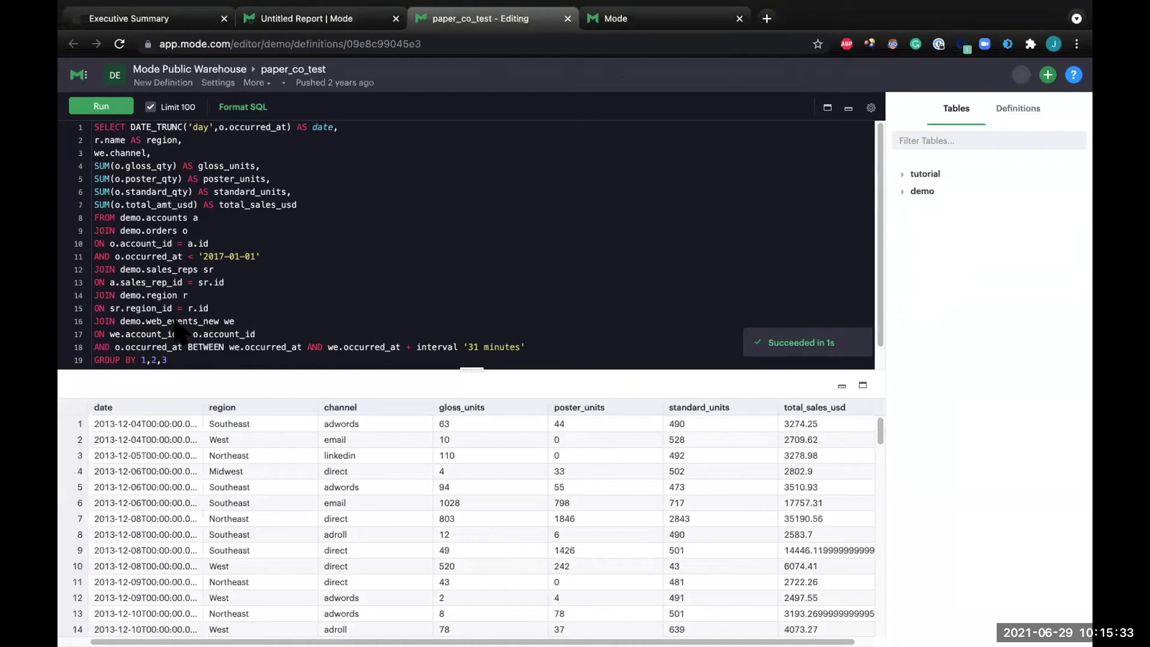
click(567, 18)
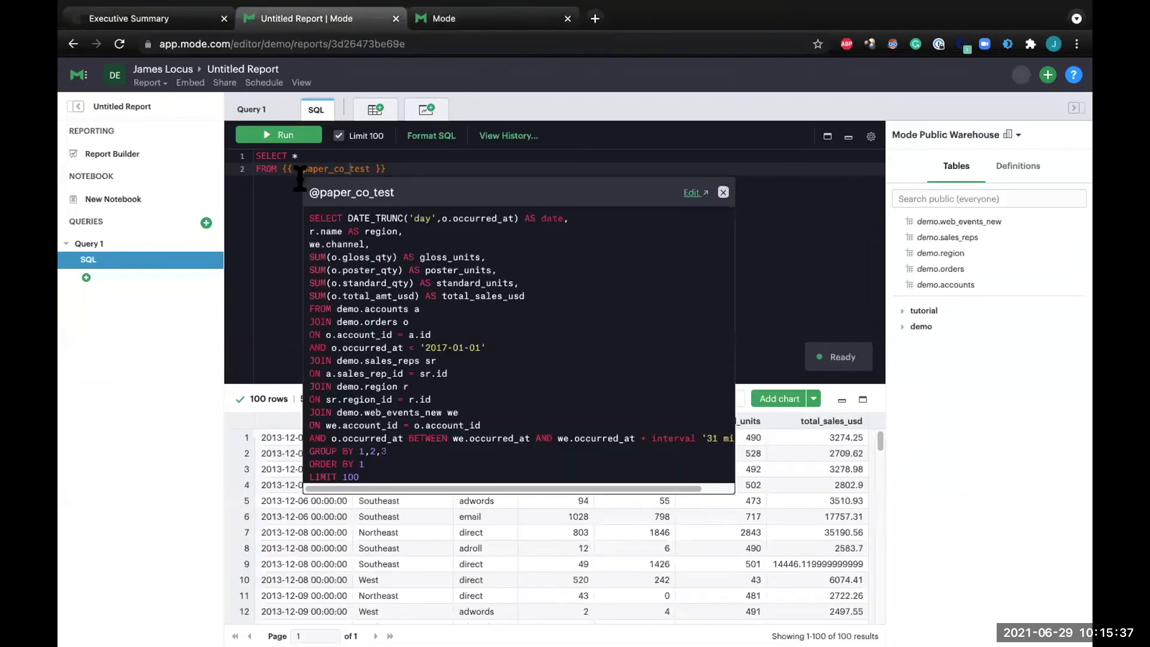
click(276, 221)
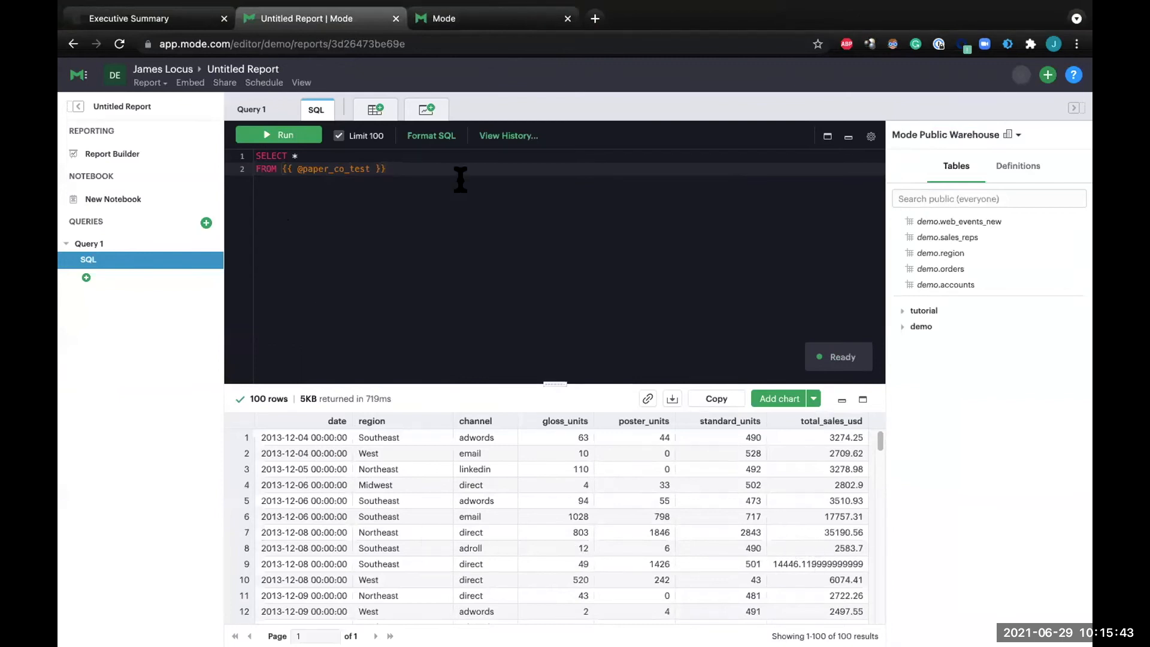
Add a line chart to the query with date on the X-axis and gloss_units on the Y-axis.
click(424, 114)
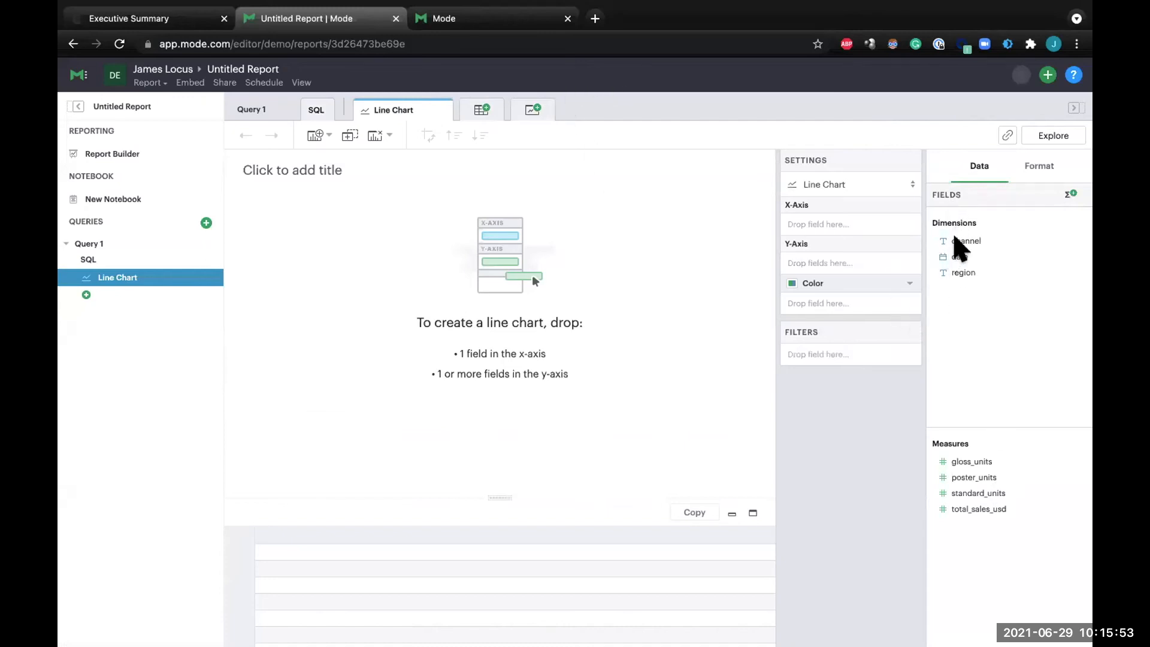
drag(960, 259, 829, 224)
drag(1018, 466, 862, 263)
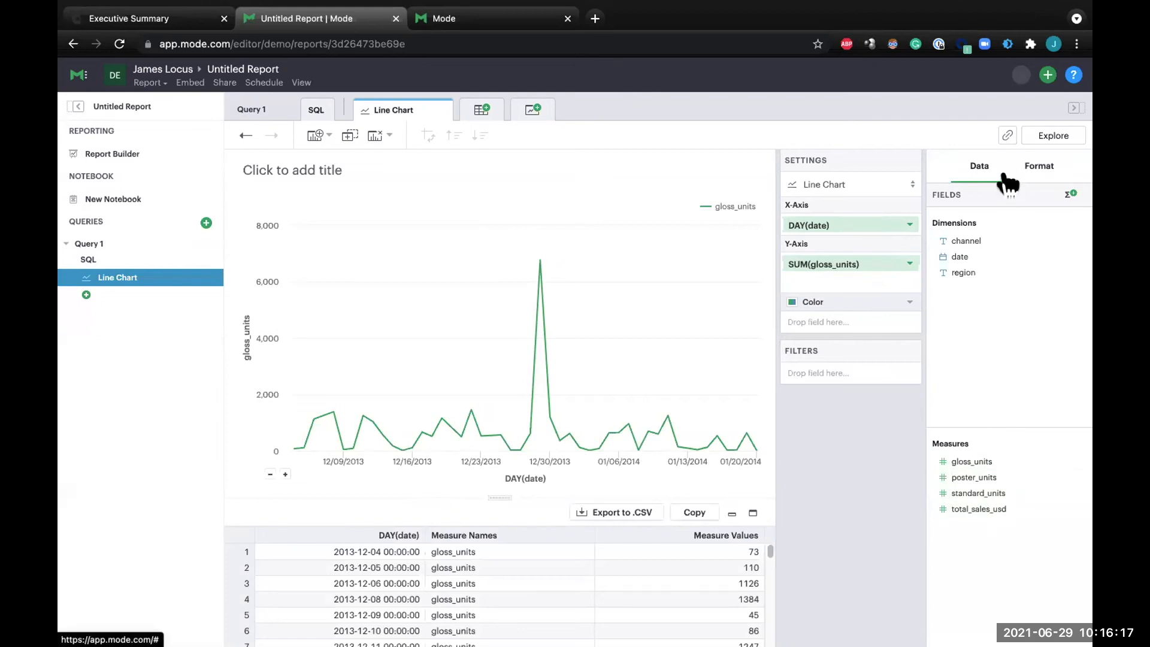
Create a calculated field named Calculation1 with the formula SUM([gloss_units]).
click(1071, 195)
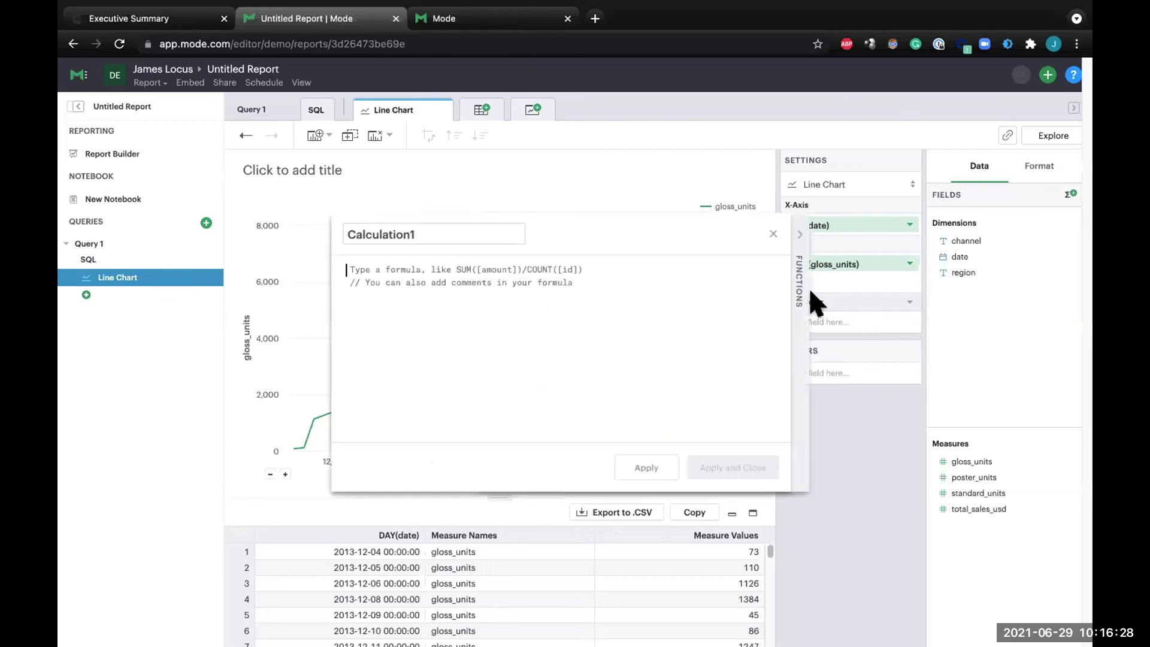
click(482, 280)
text(Sum)
key(Return)
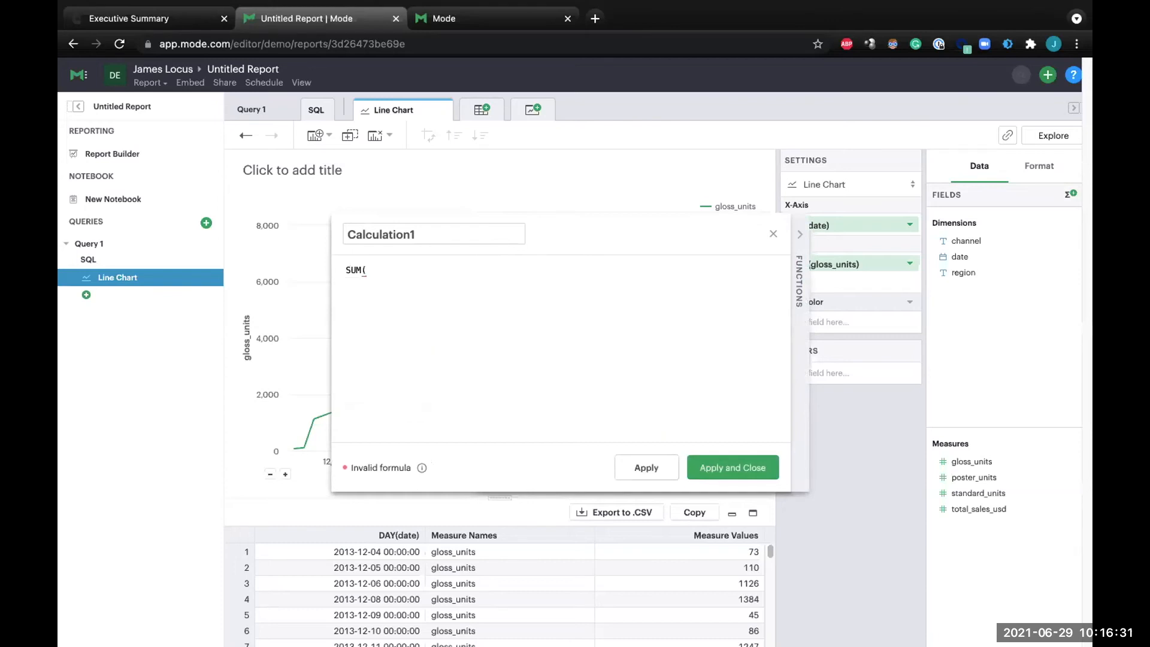
text([)
key(Return)
text())
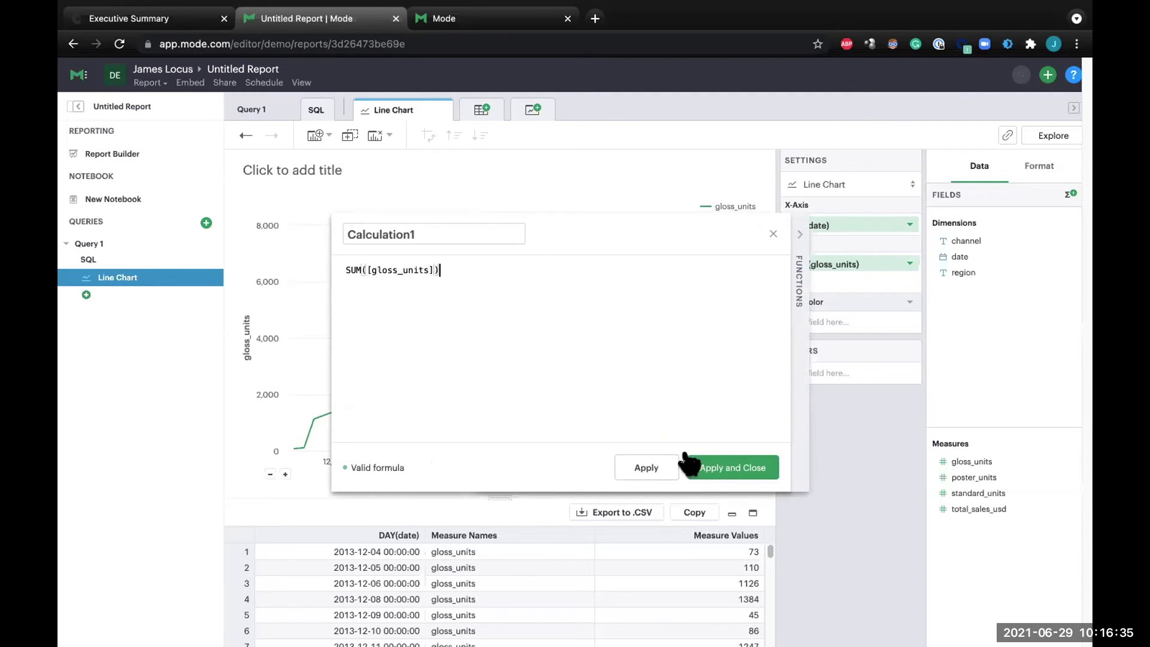
click(706, 466)
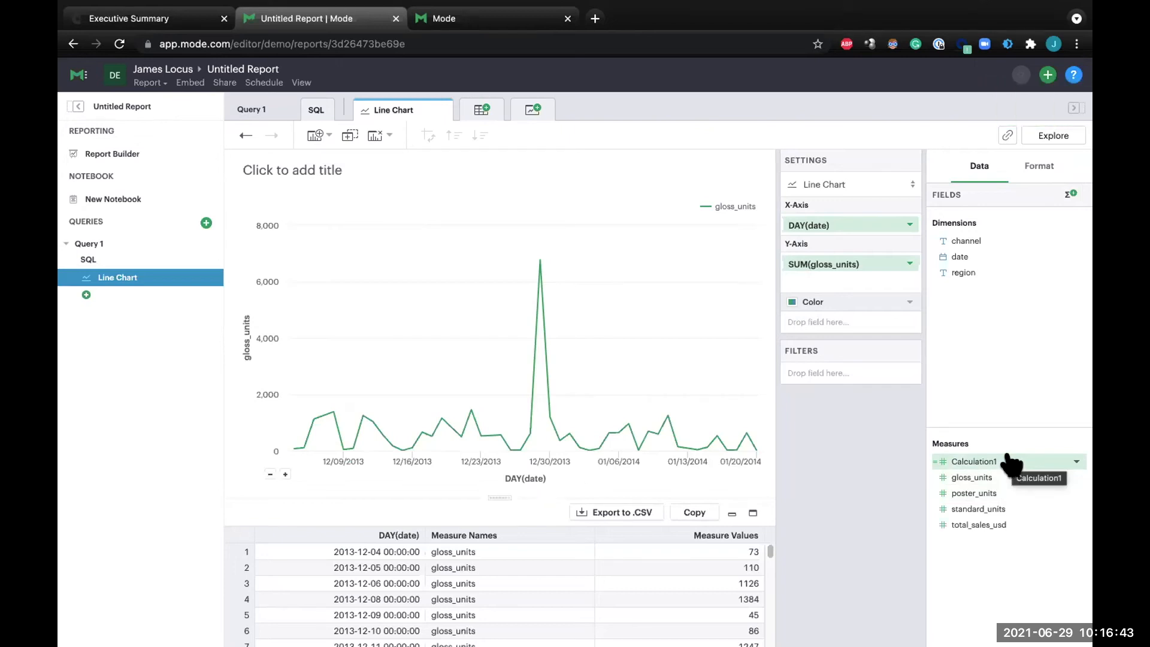
Try Calculation1 as a second measure on the line chart's Y-axis and remove it again.
drag(1011, 461, 840, 279)
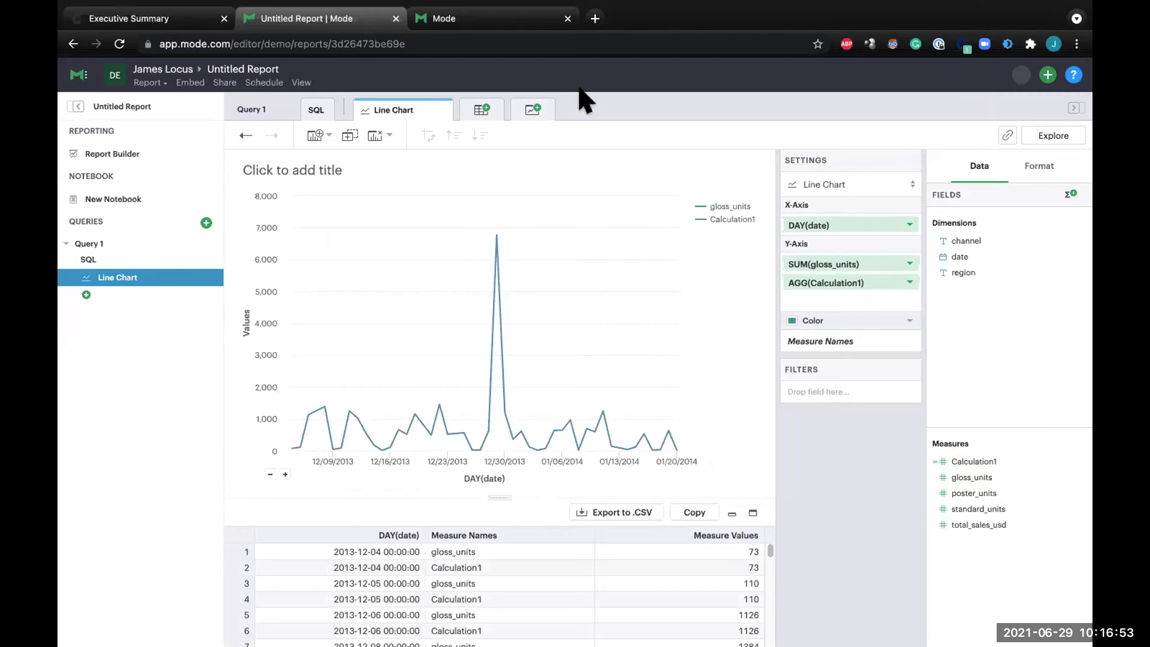
drag(993, 547, 953, 462)
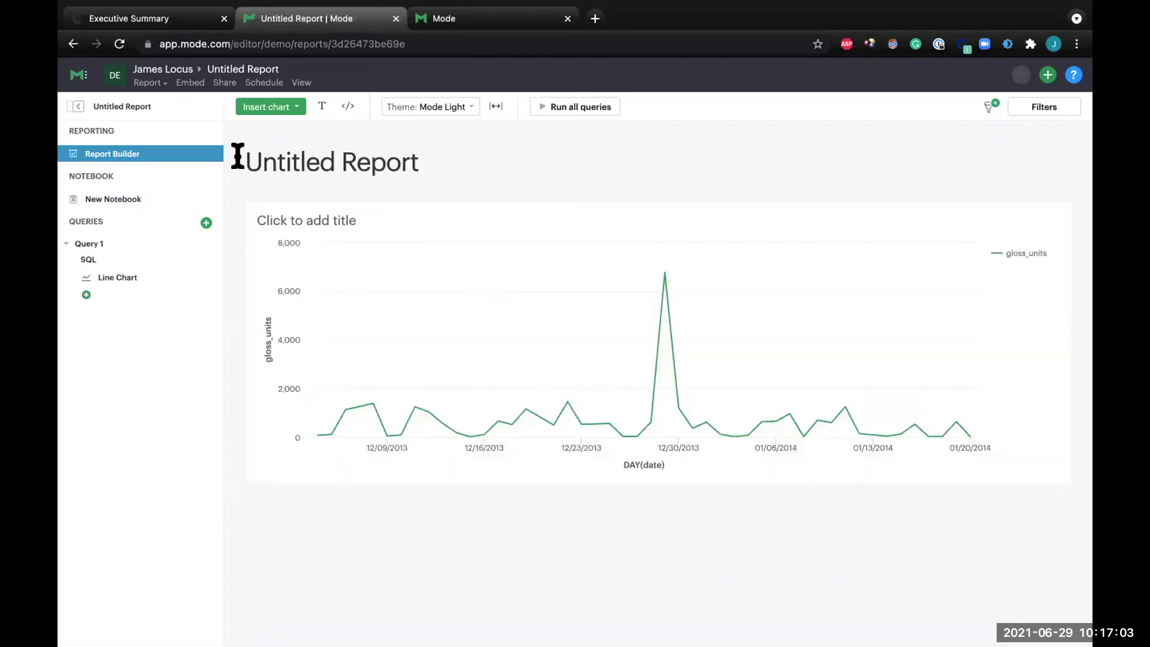
Switch the report's theme to Mode Subway in the Report Builder.
click(424, 110)
click(427, 197)
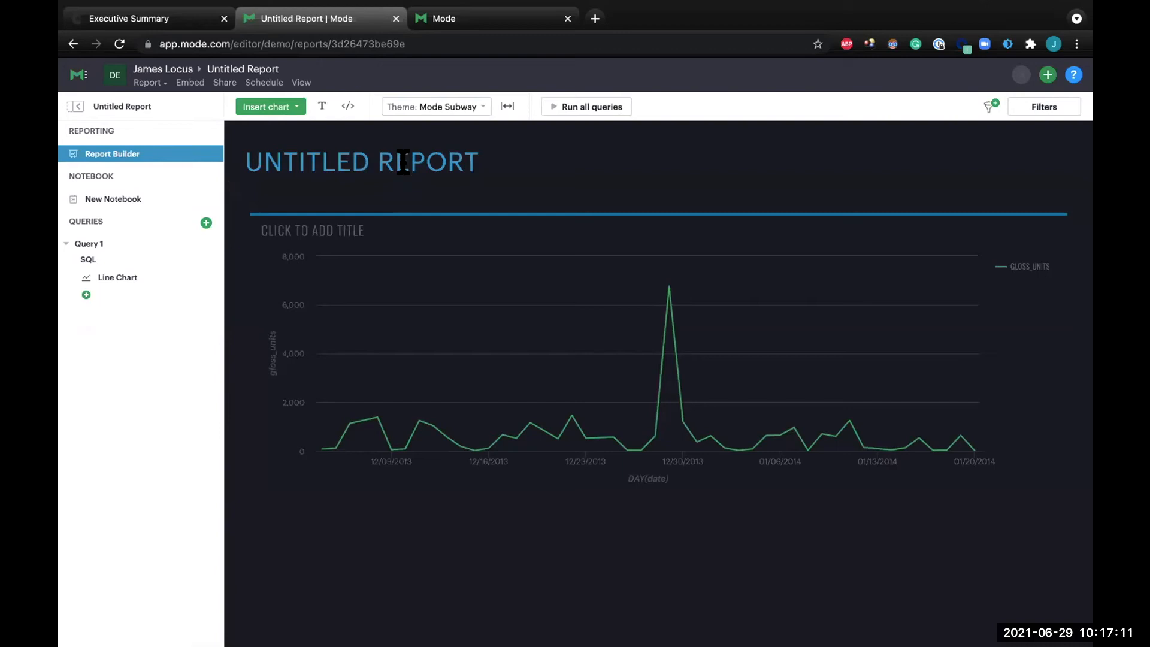
double_click(402, 162)
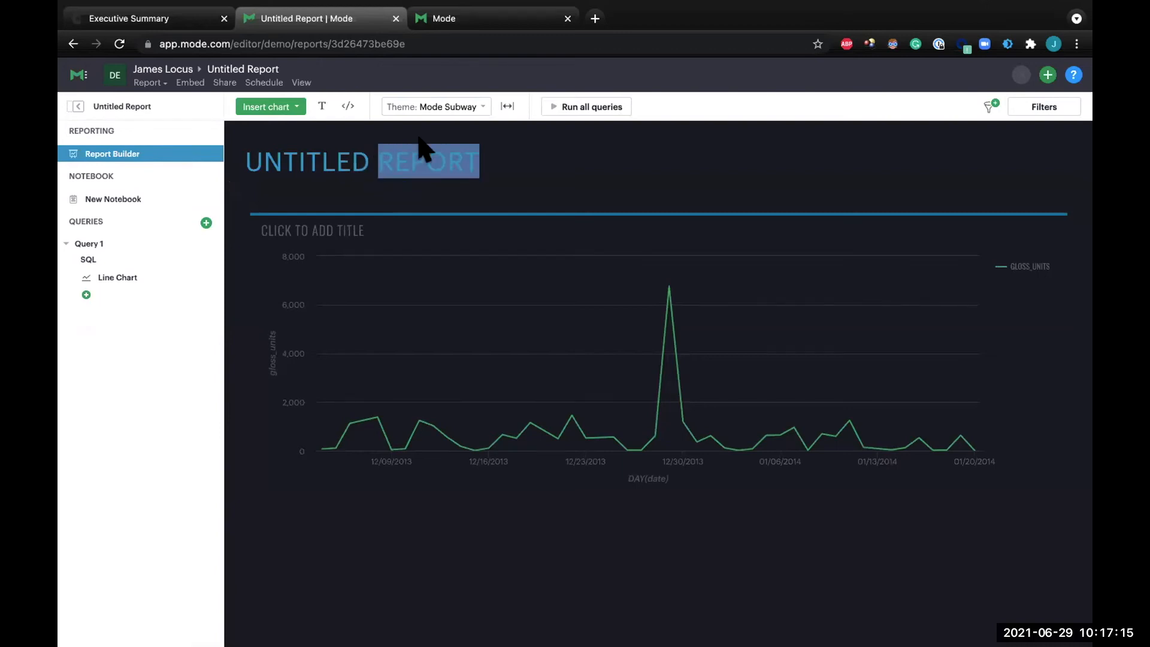
Apply the custom theme Eighty-Eight to the report.
click(434, 109)
click(426, 329)
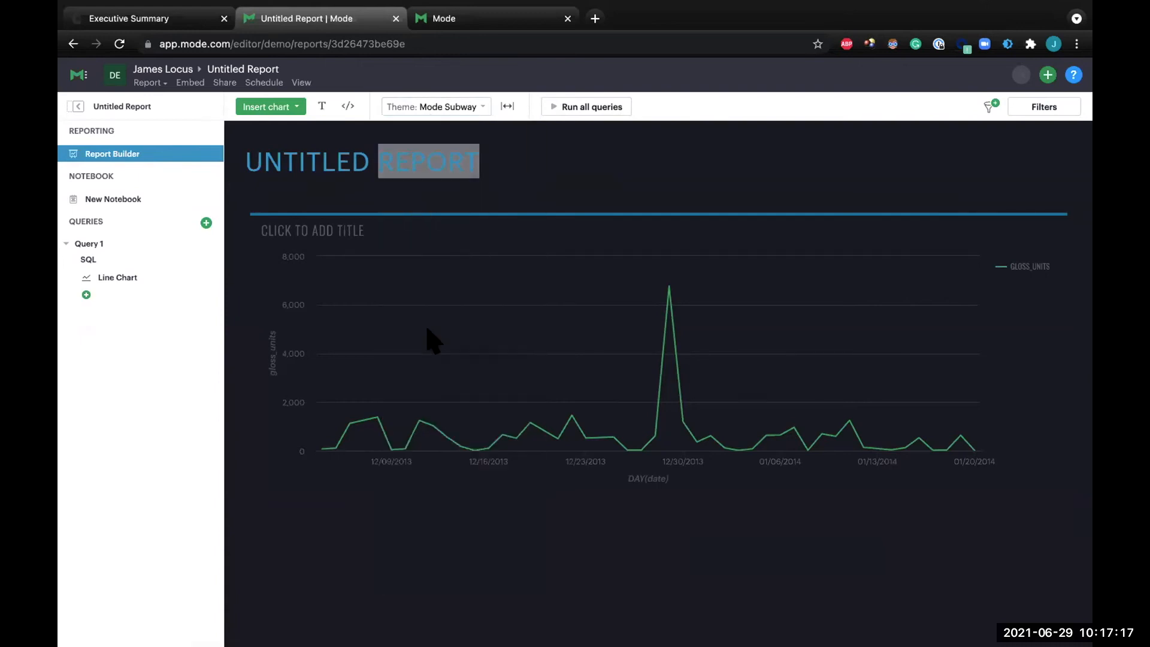
click(435, 109)
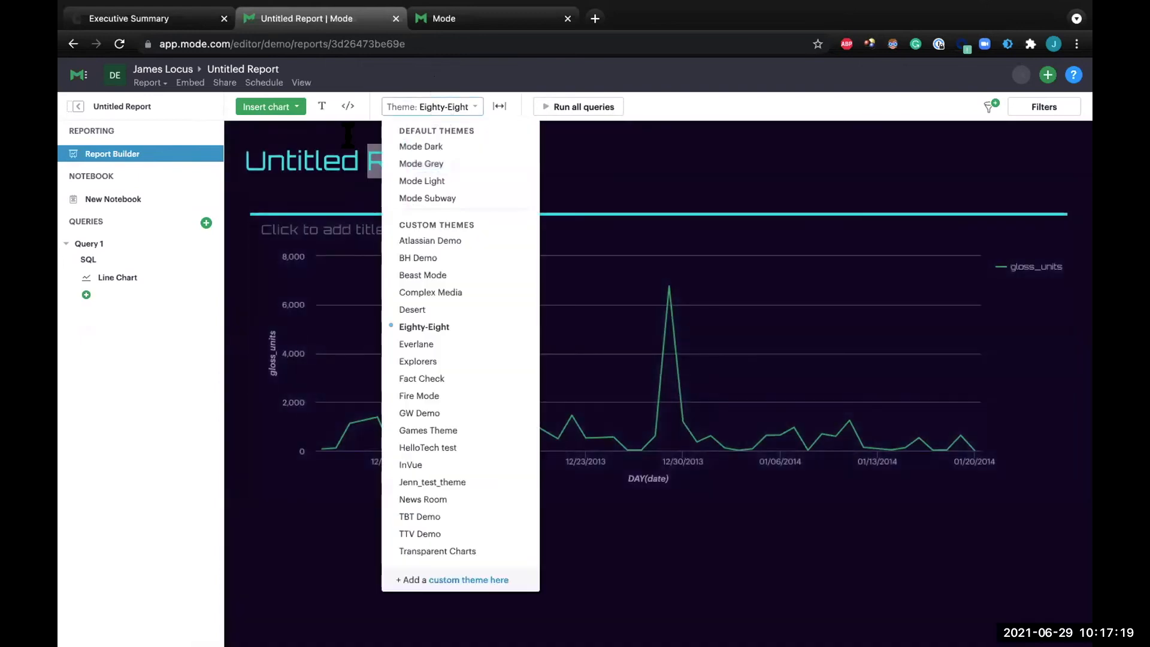
click(319, 160)
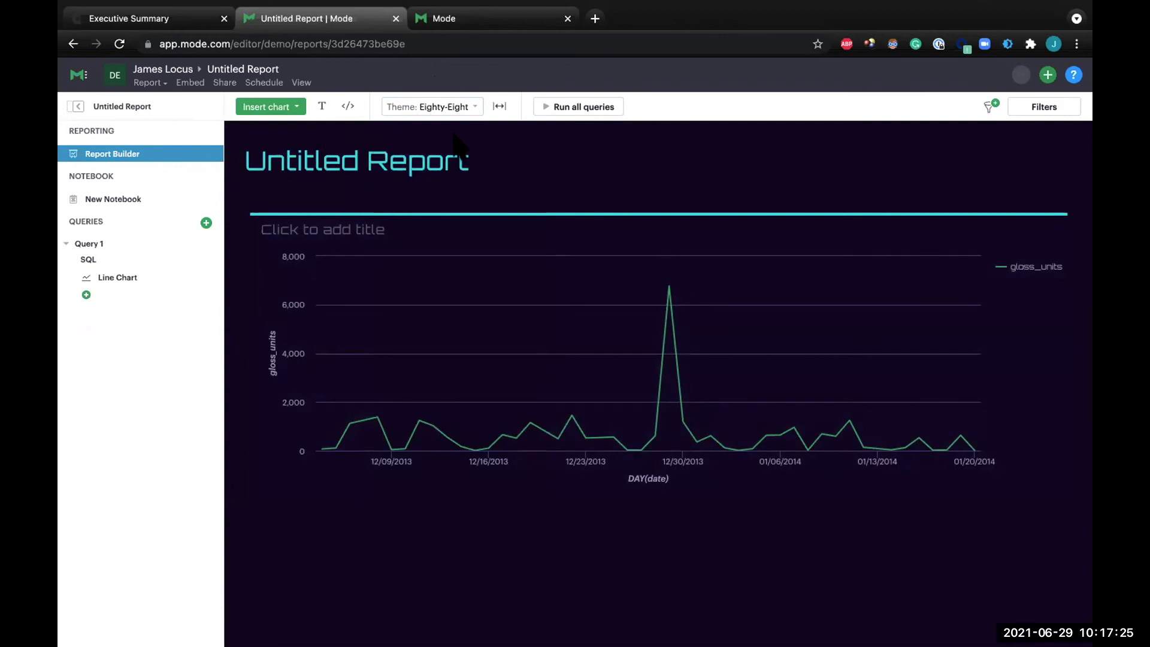
Rename the report as Paper Units by Day and save the new name.
double_click(138, 106)
click(205, 107)
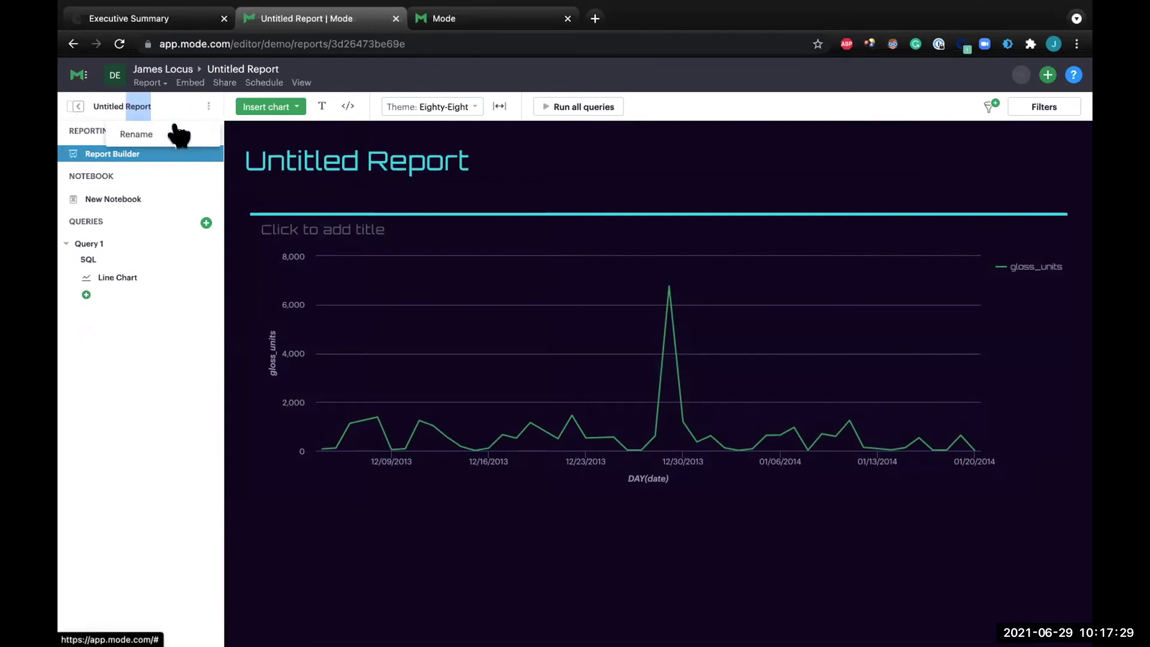
click(178, 132)
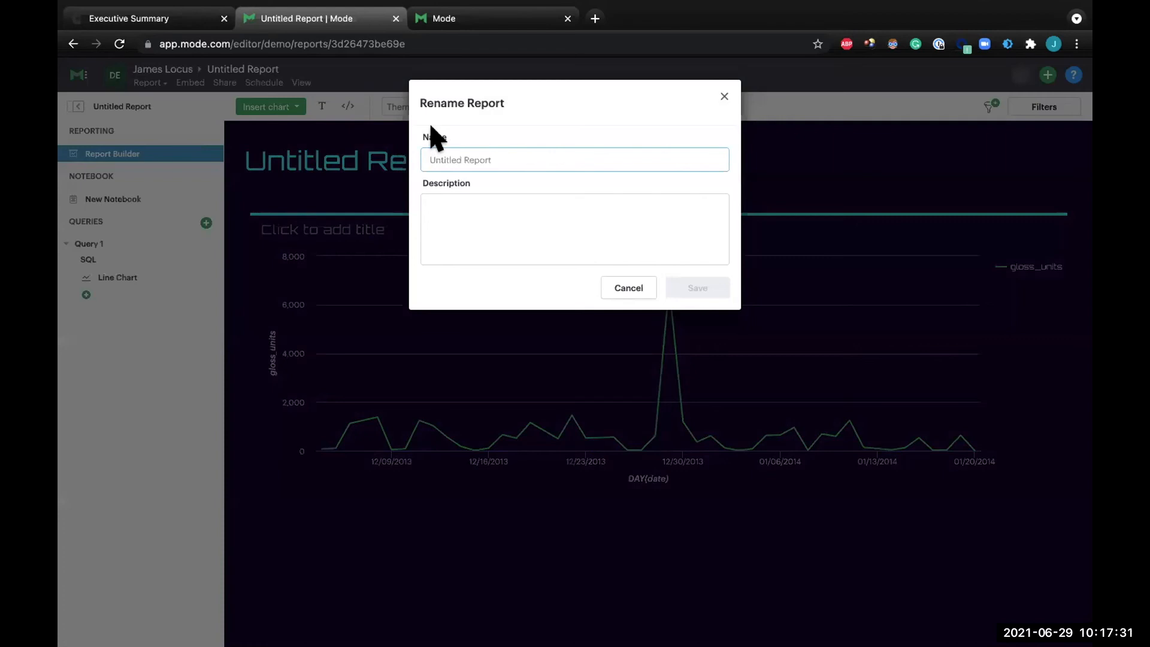
text(Glo)
key(BackSpace)
key(BackSpace)
key(BackSpace)
text(Papers)
key(BackSpace)
text(Units by Day)
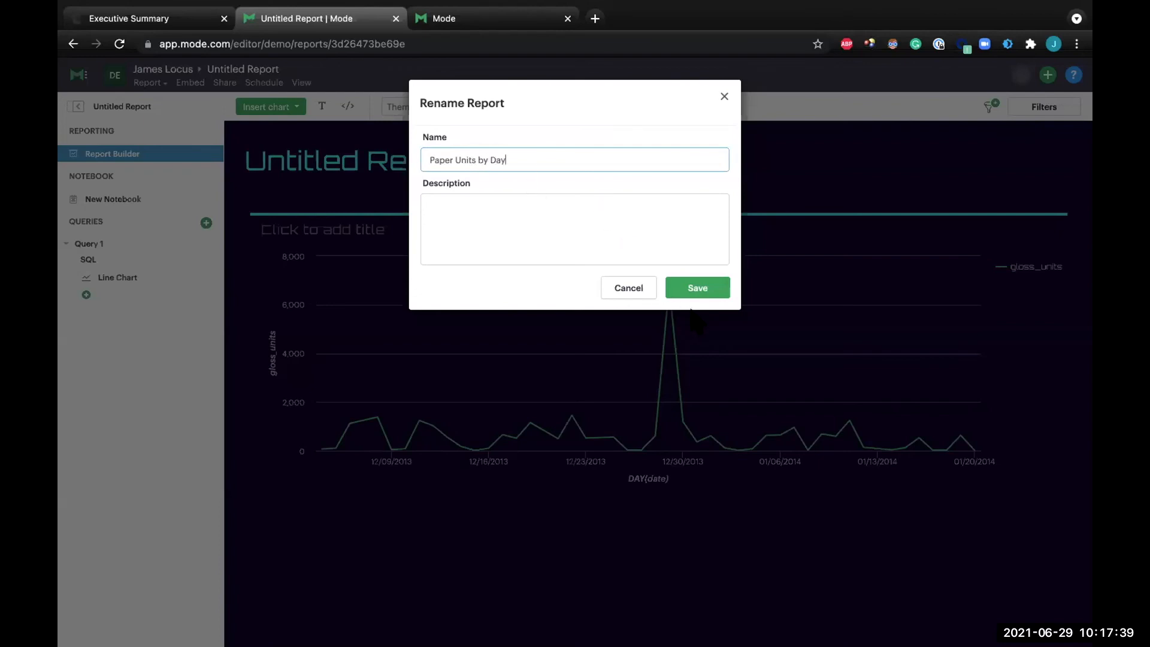
click(699, 287)
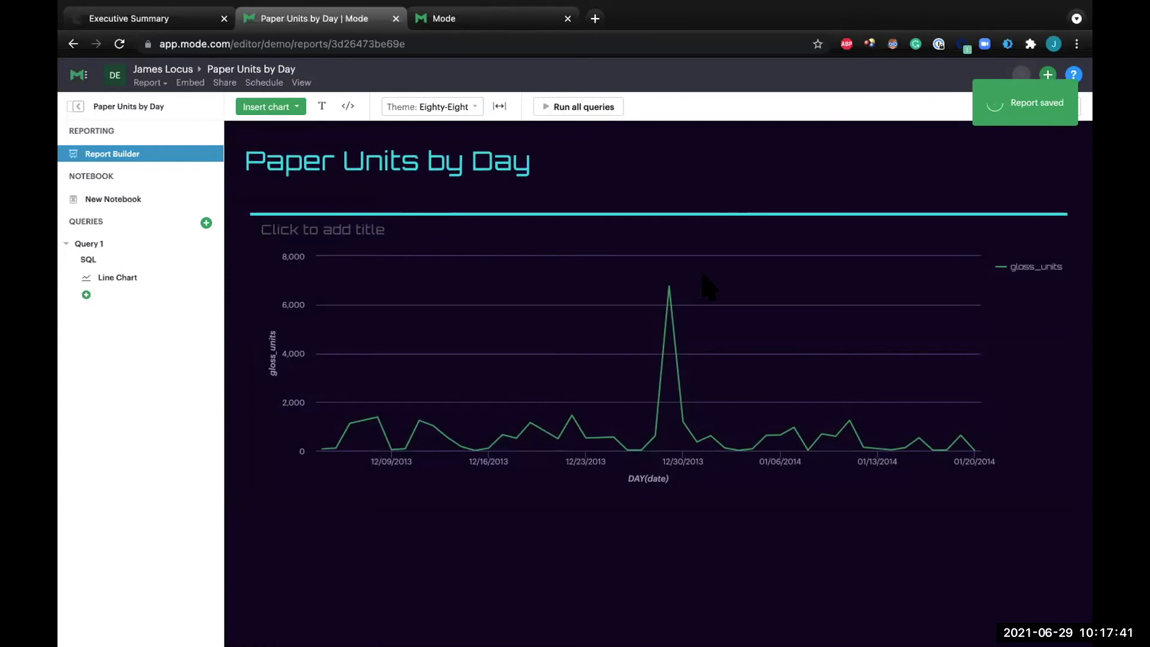
Title the line chart in the report Gloss Units.
click(328, 226)
text(Gloss Units)
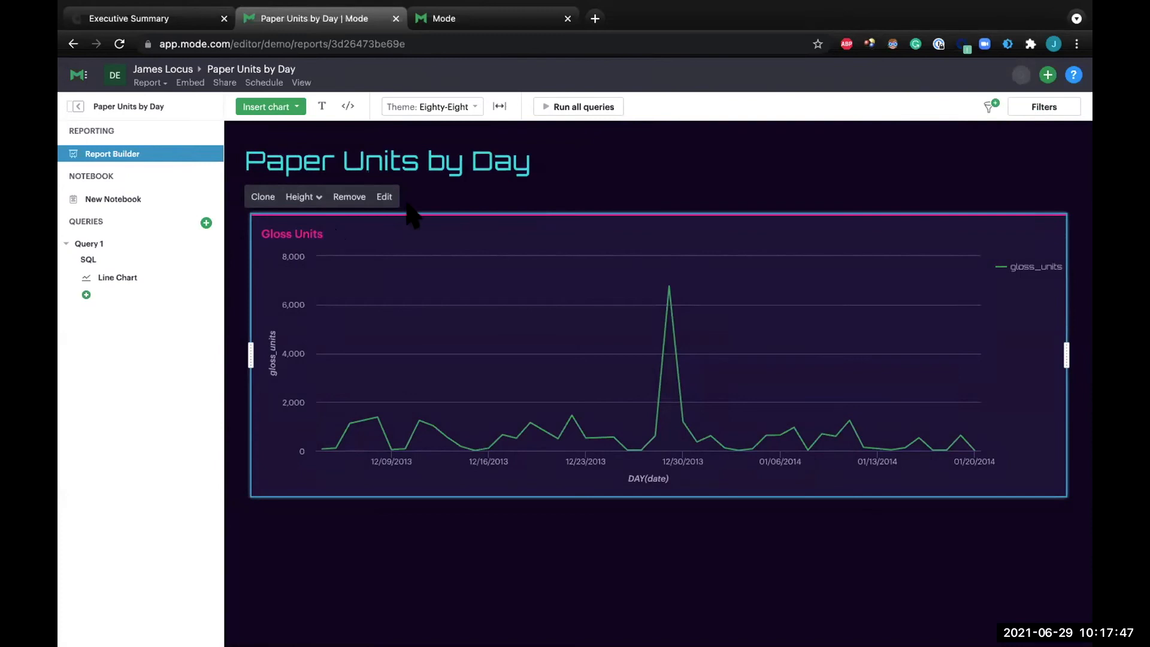
click(753, 162)
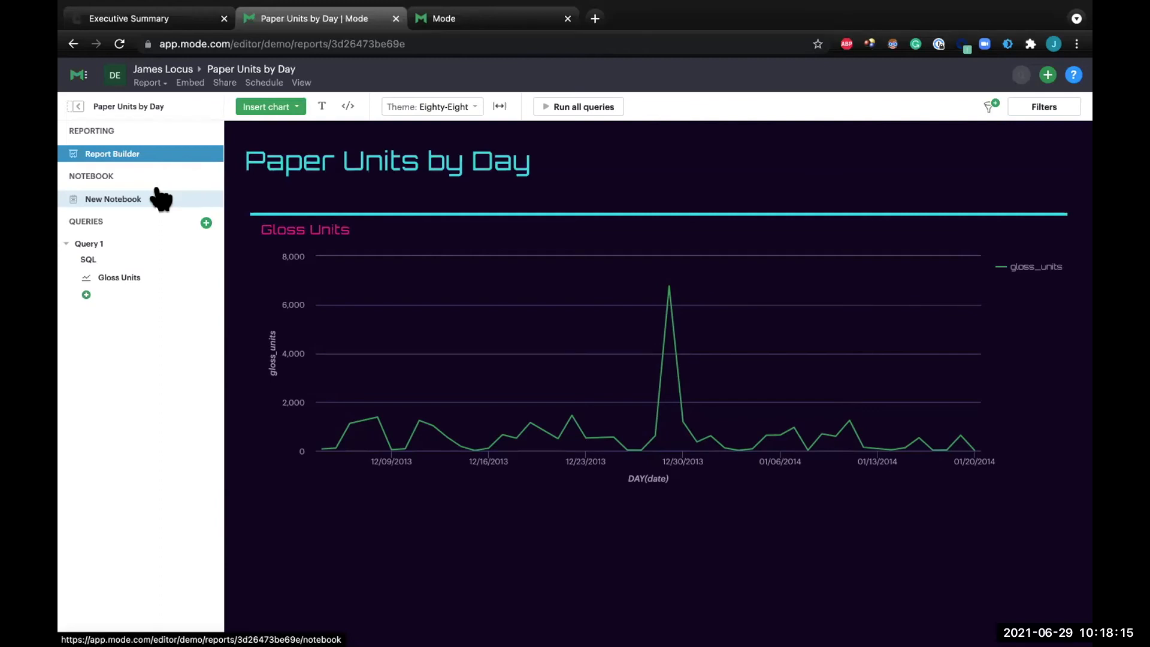
Create a notebook for the report and add an empty code cell below its heading.
click(160, 198)
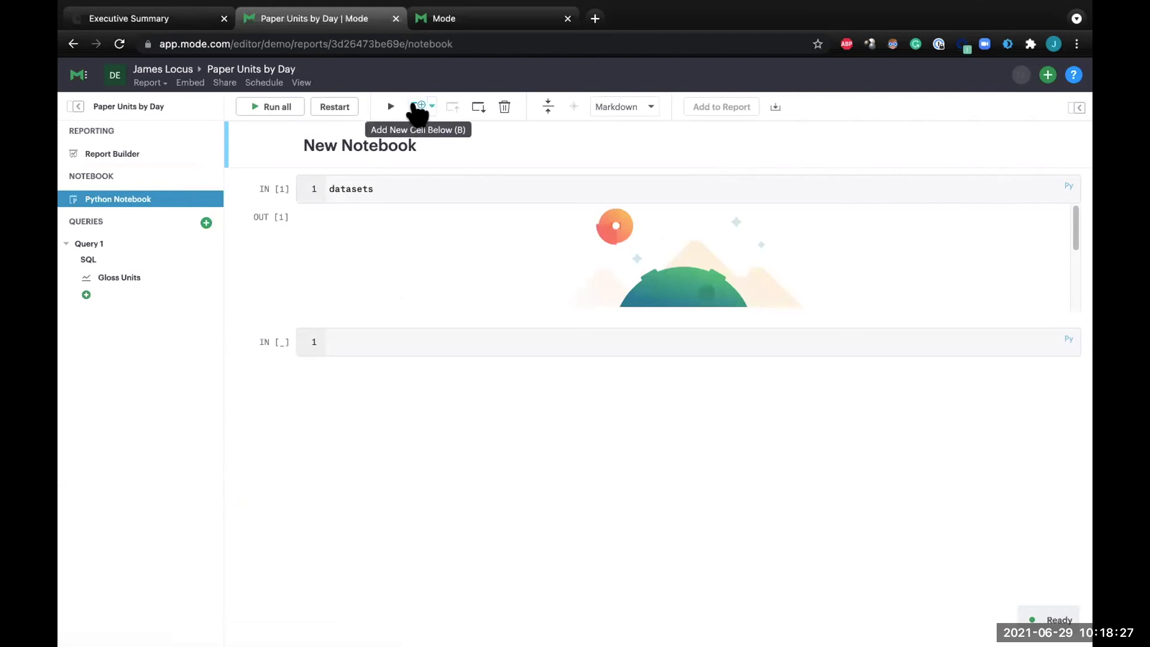
key(b)
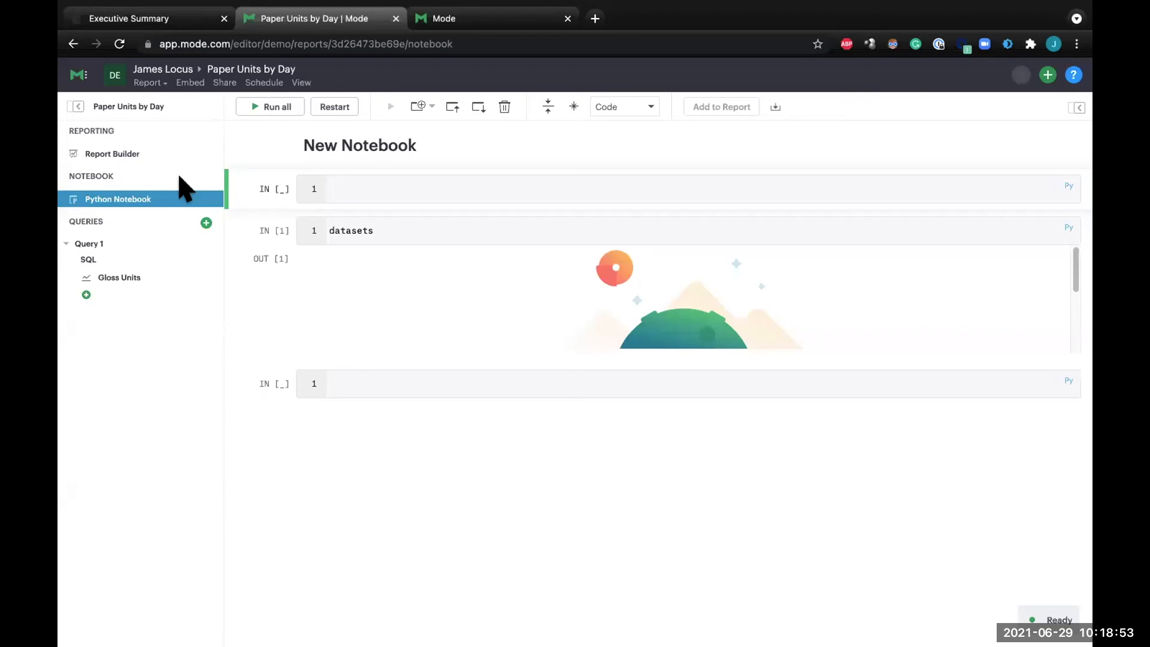
Move the Paper Units by Day report from the Personal collection to the Demo - Test collection.
click(82, 77)
click(108, 177)
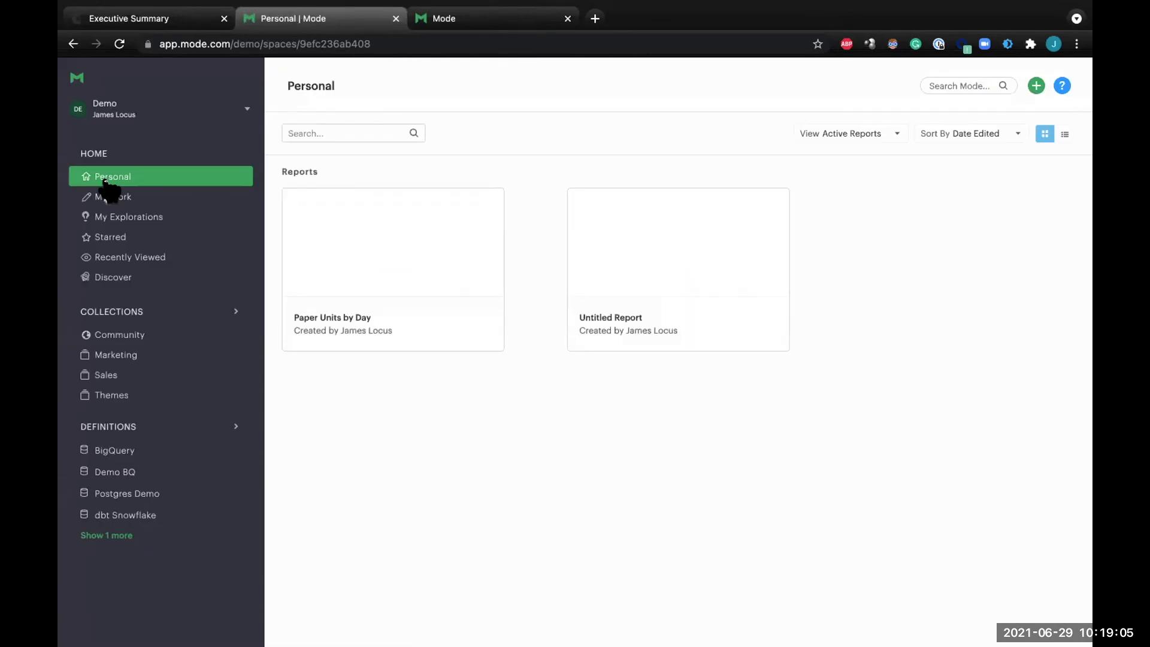
mouse_move(360, 249)
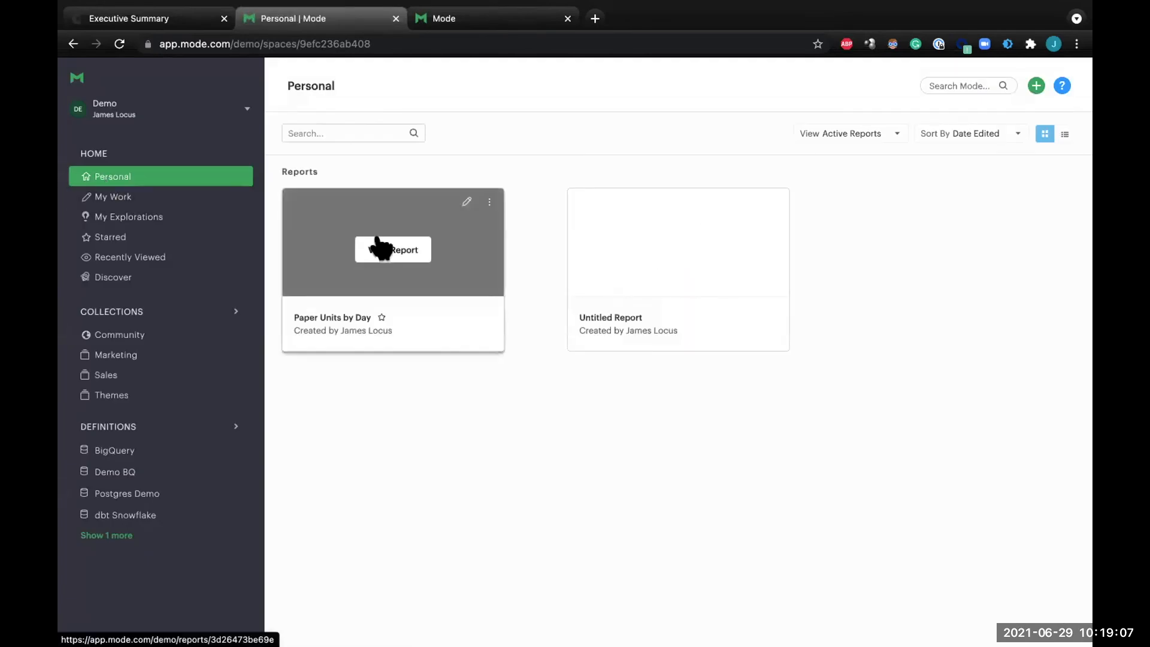
click(489, 204)
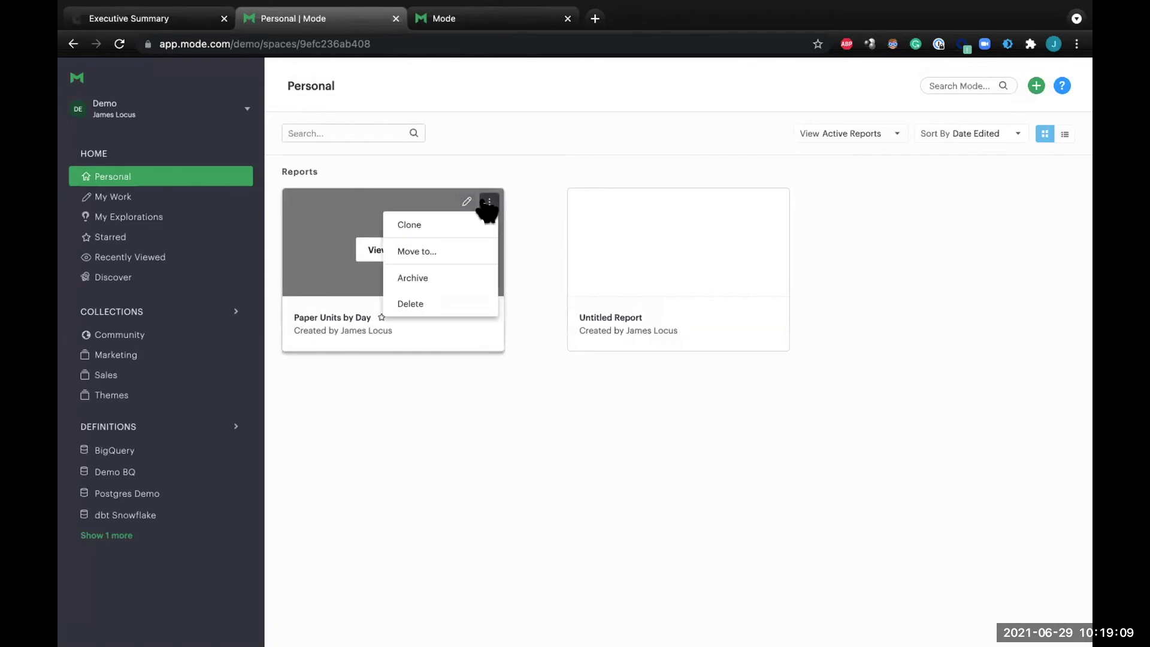
click(470, 248)
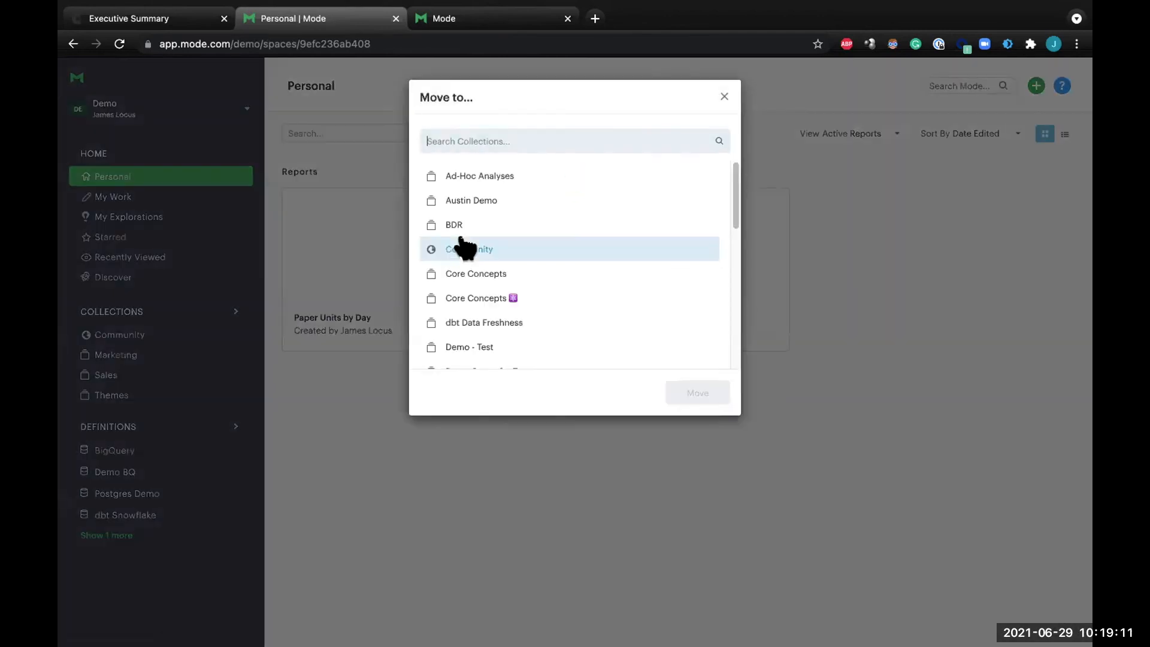
scroll(533, 266, down, 2)
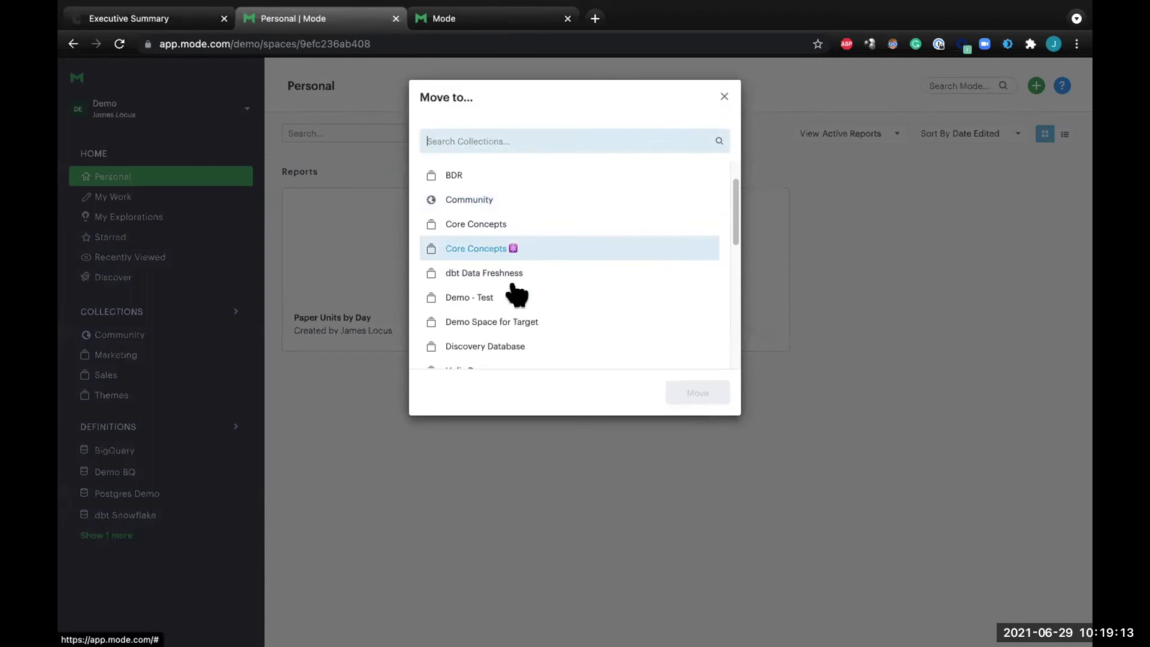
click(510, 296)
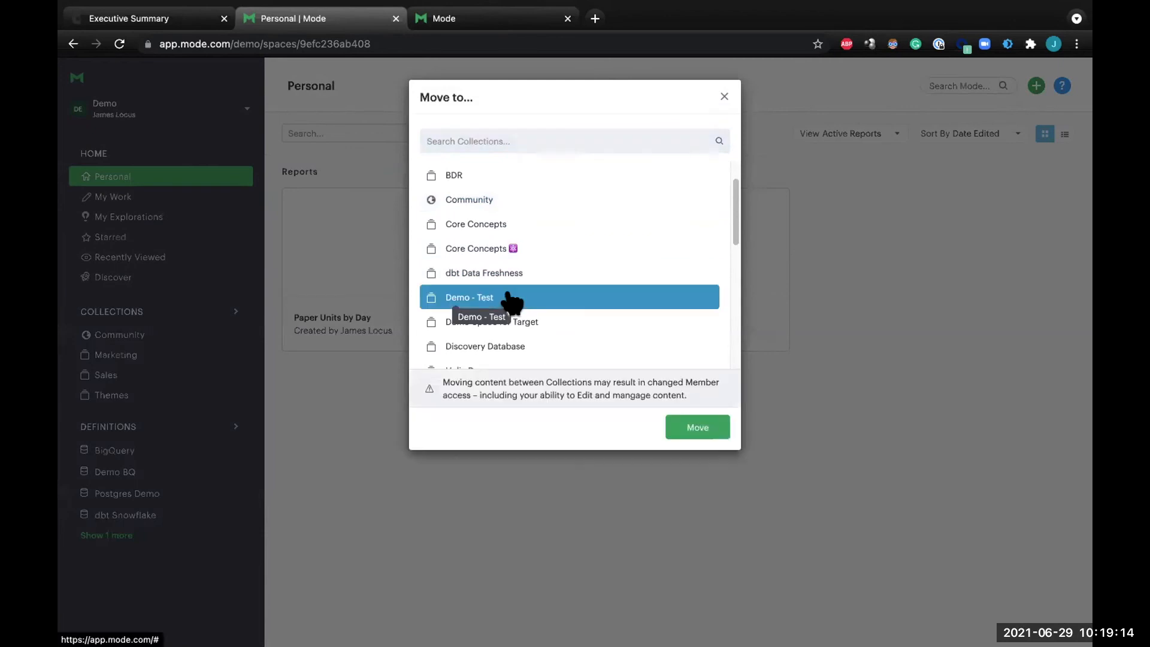
click(713, 429)
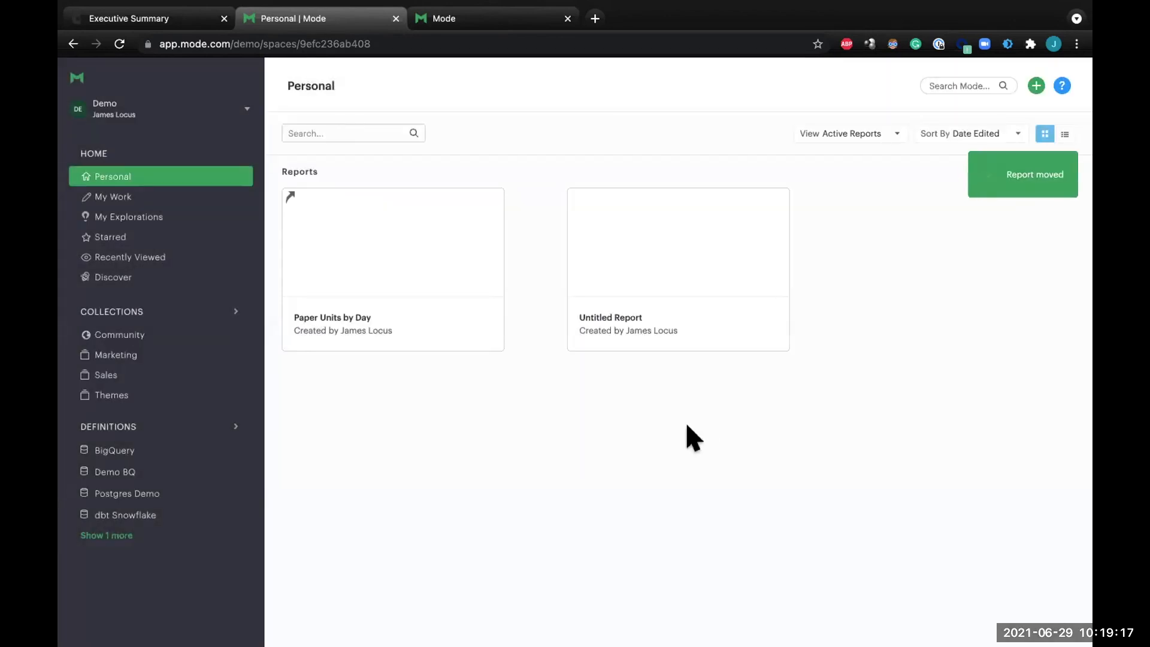
Go to the Demo - Test collection, refresh it, and view the Paper Units by Day report.
click(238, 312)
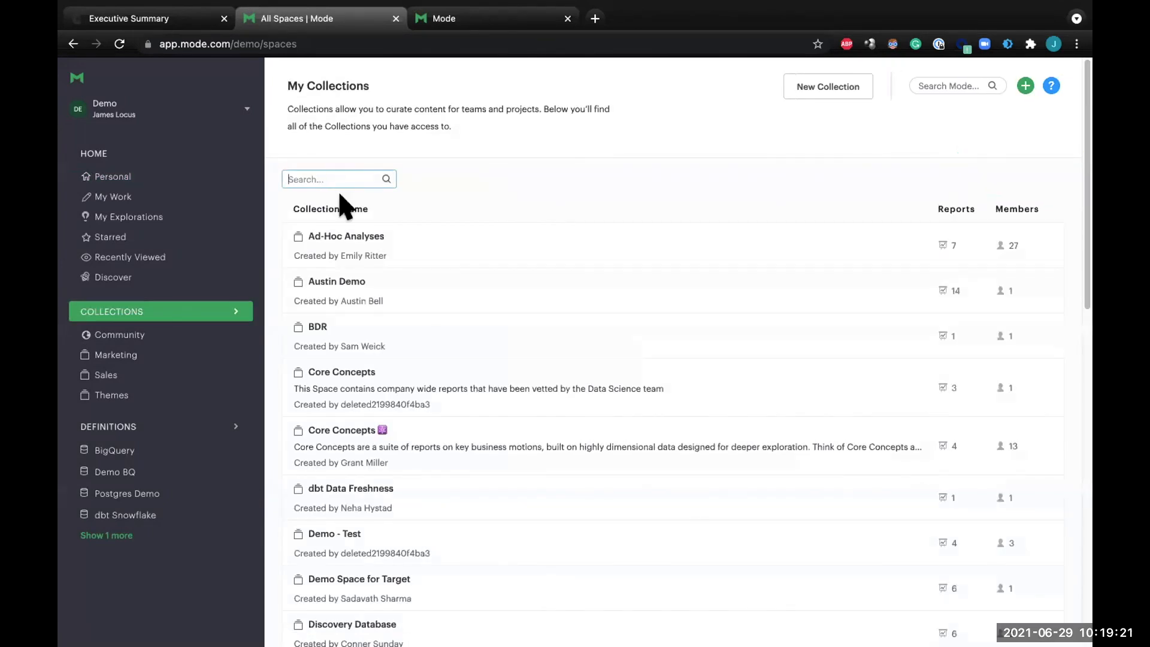
click(381, 539)
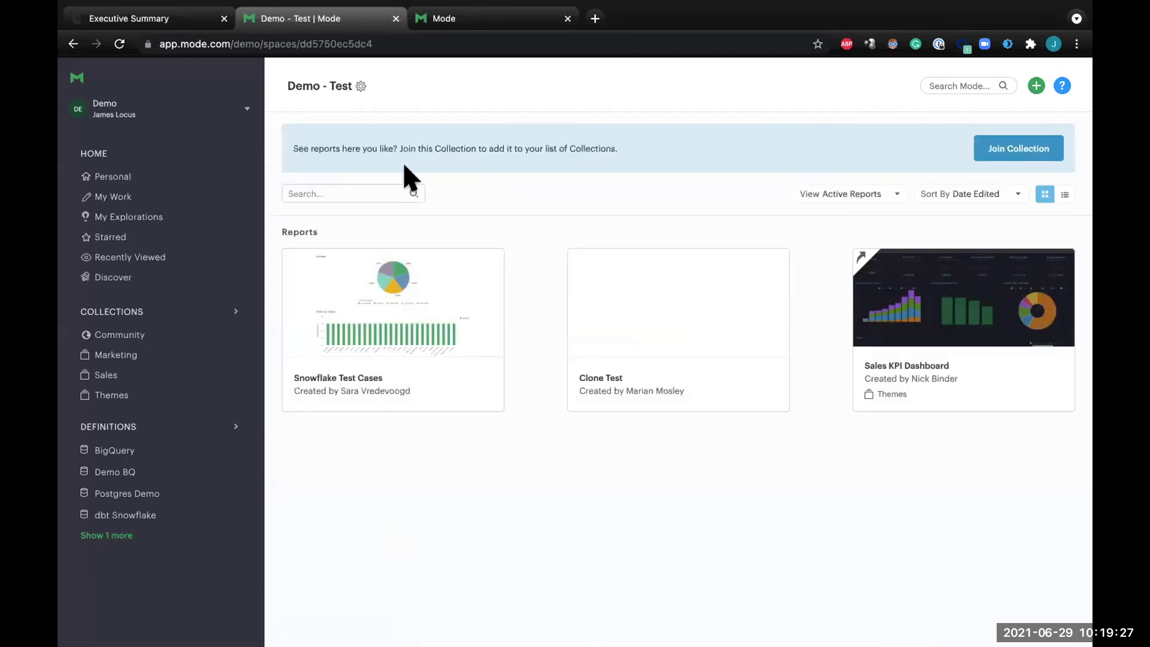
click(120, 44)
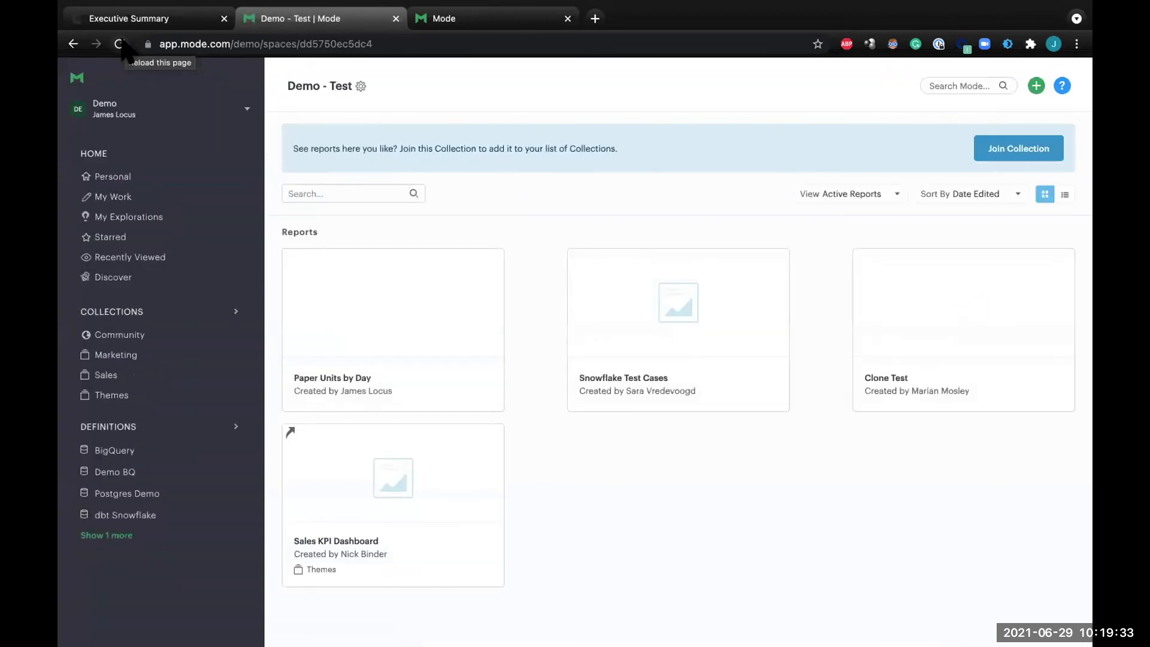
mouse_move(470, 284)
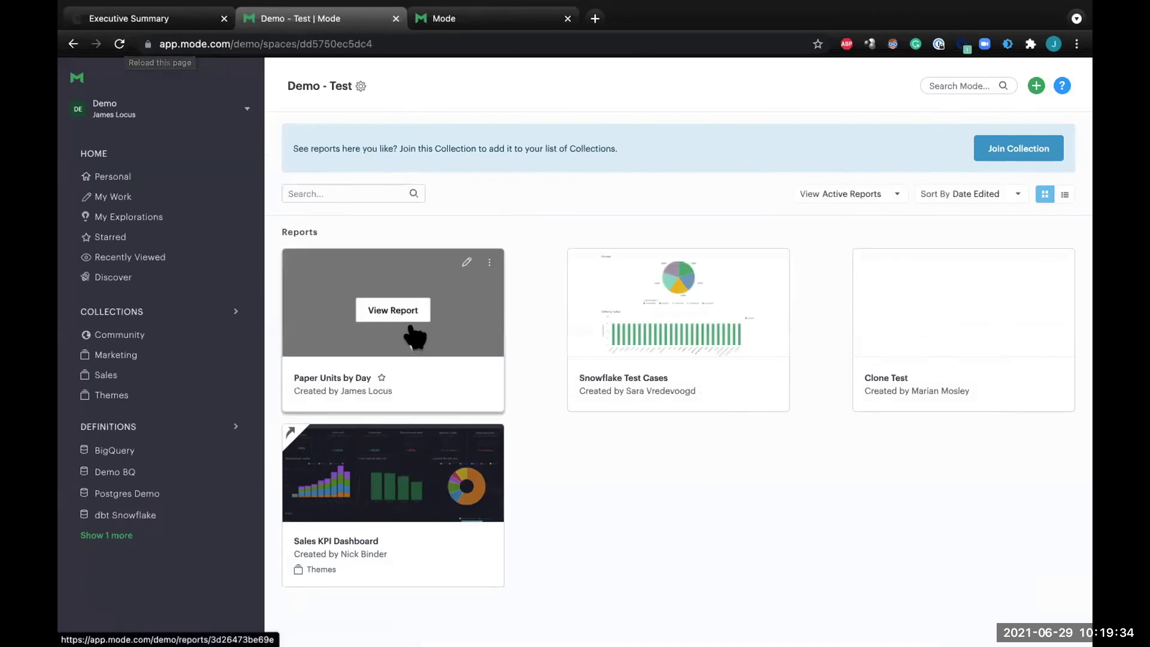
click(488, 261)
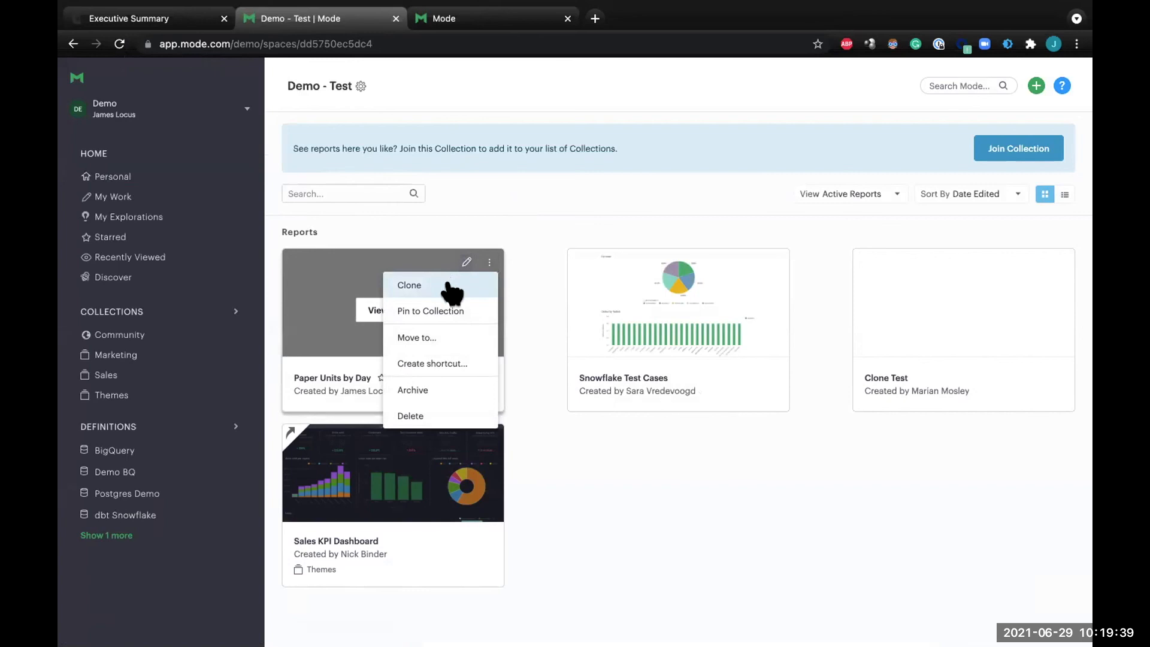
click(441, 236)
click(377, 316)
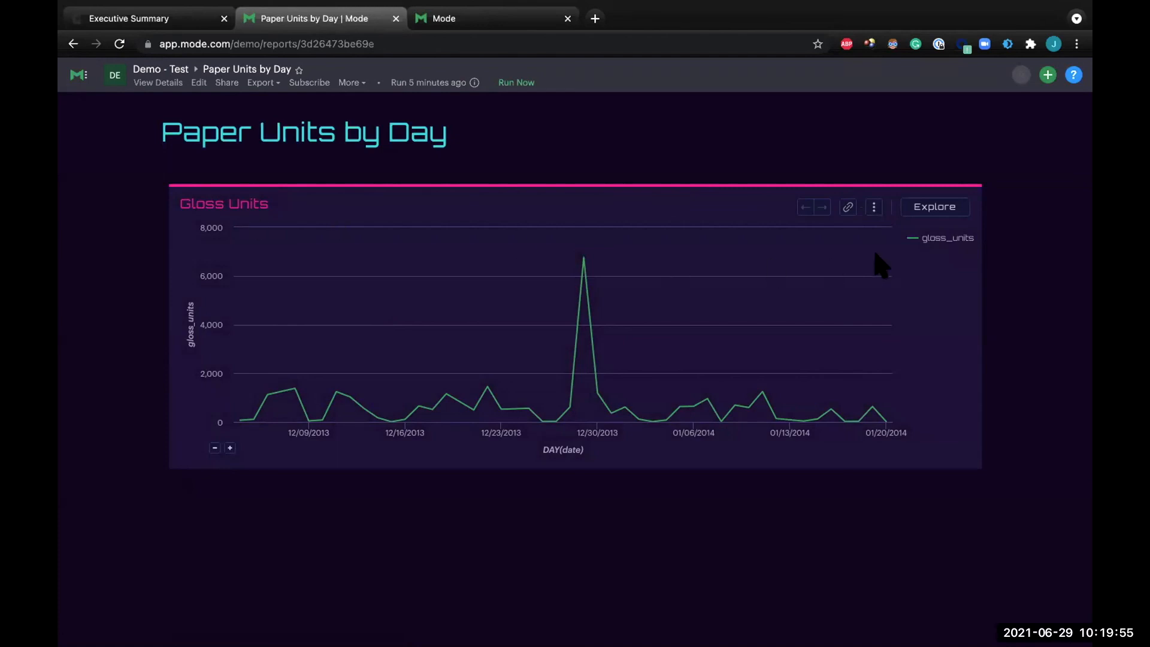
Review the chart link and the report's link, email and Slack sharing options, including CSV and PDF files in the email.
click(846, 209)
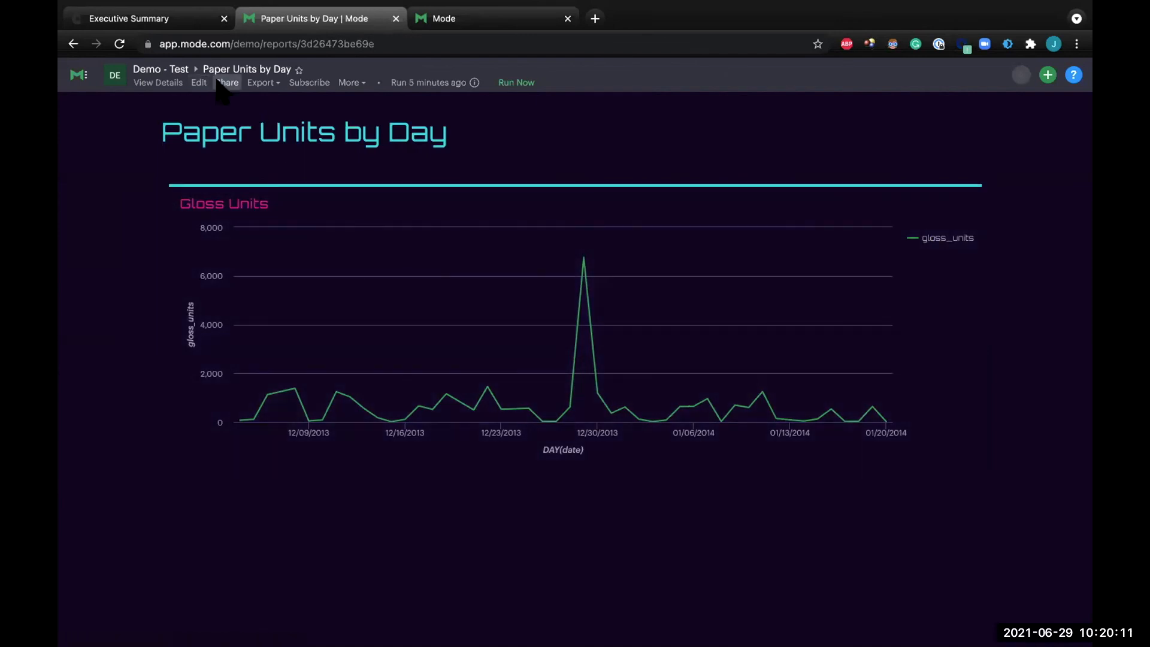
click(227, 83)
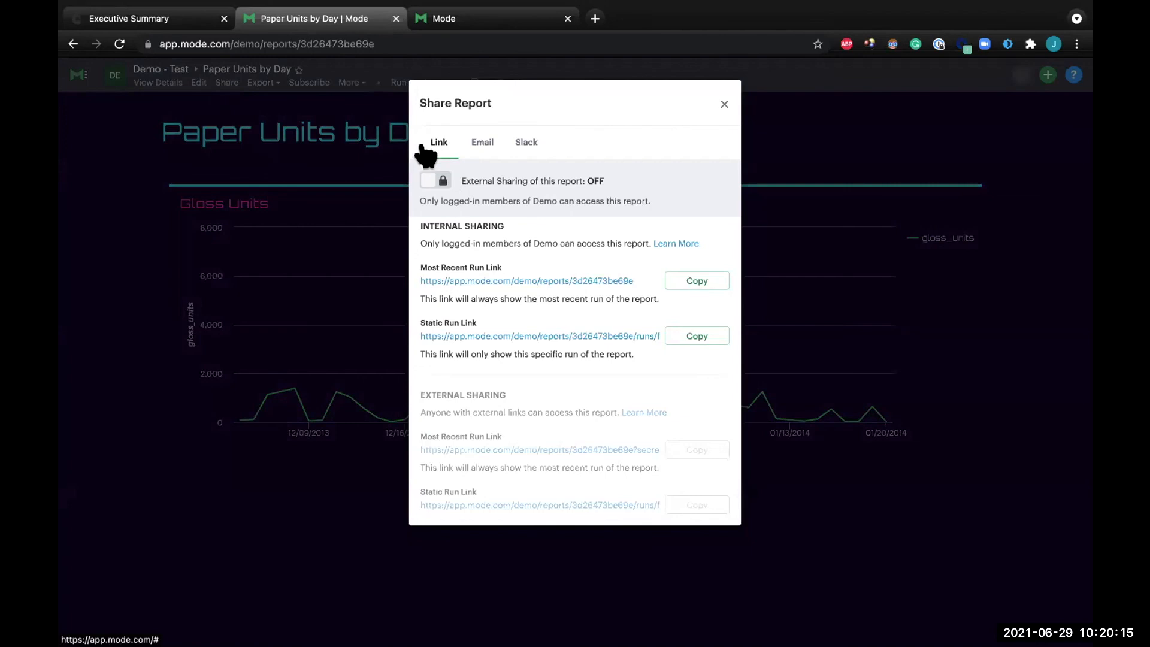
click(482, 142)
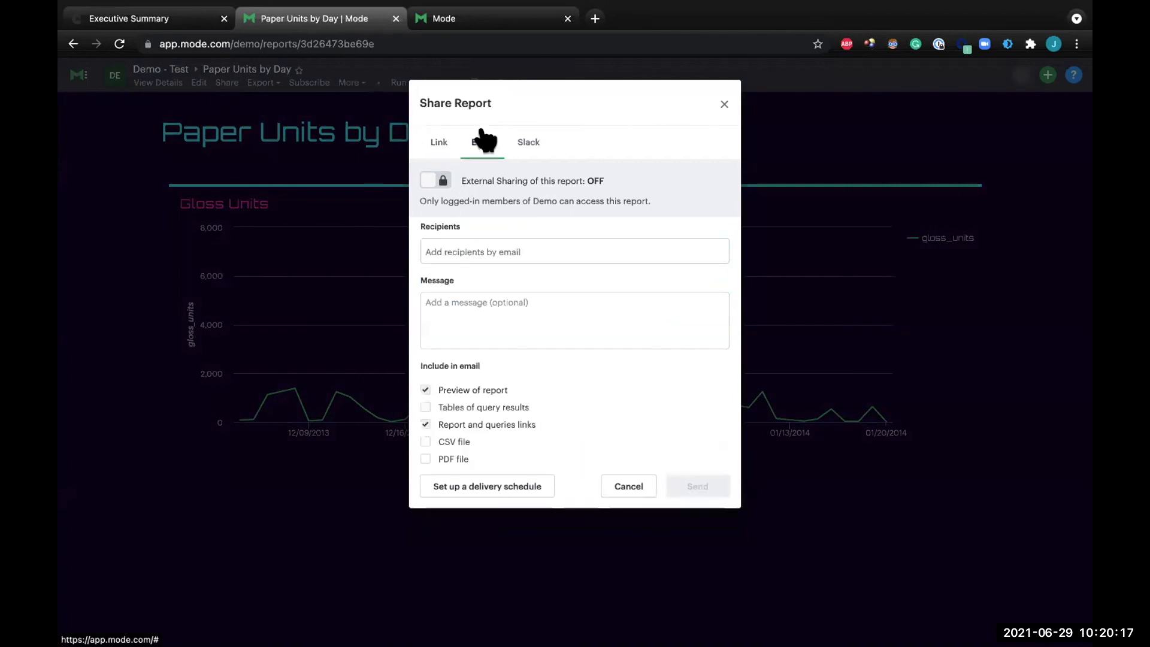
click(450, 459)
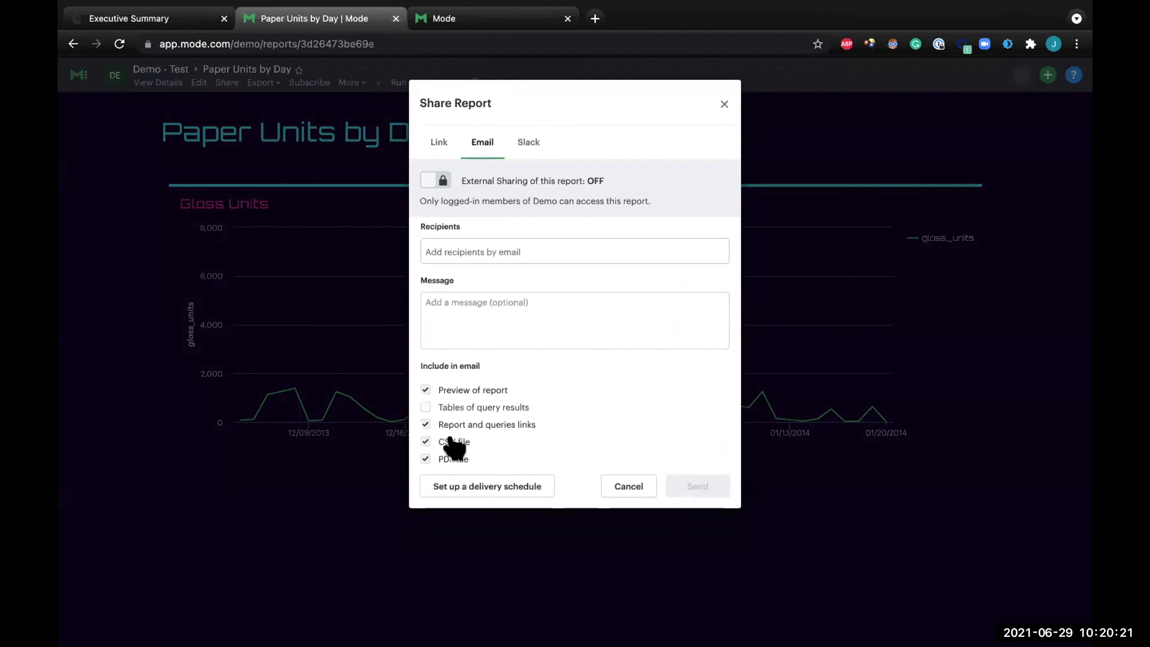
click(523, 142)
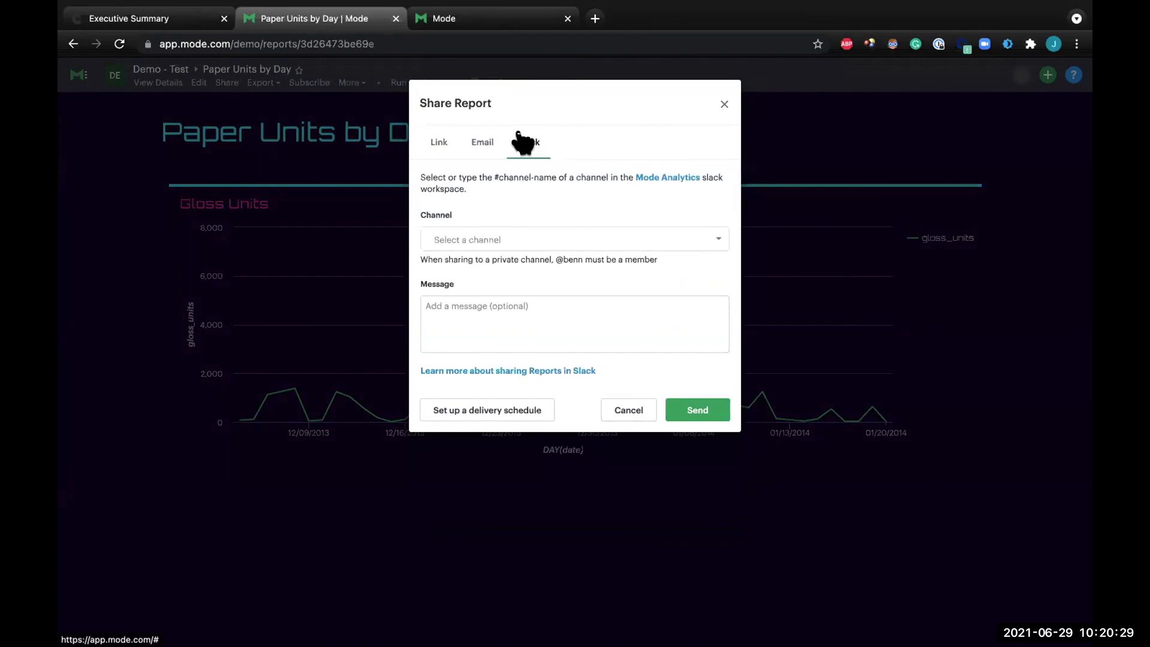
Draft a weekly Slack delivery schedule for the report and discard it without creating it.
click(496, 413)
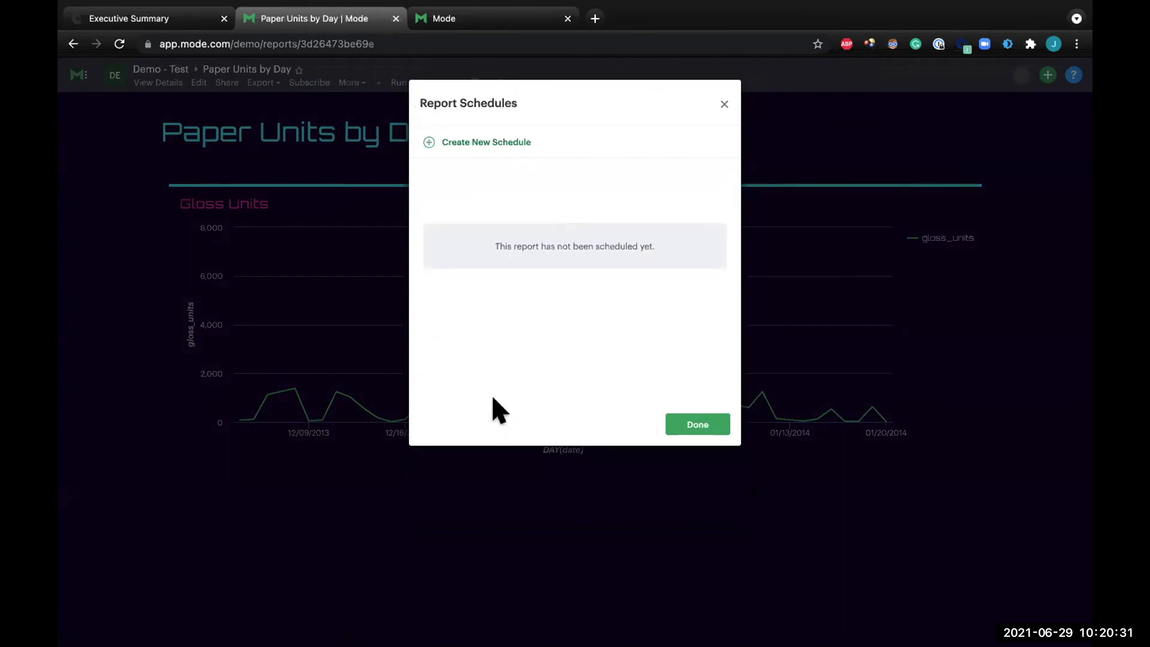
click(470, 142)
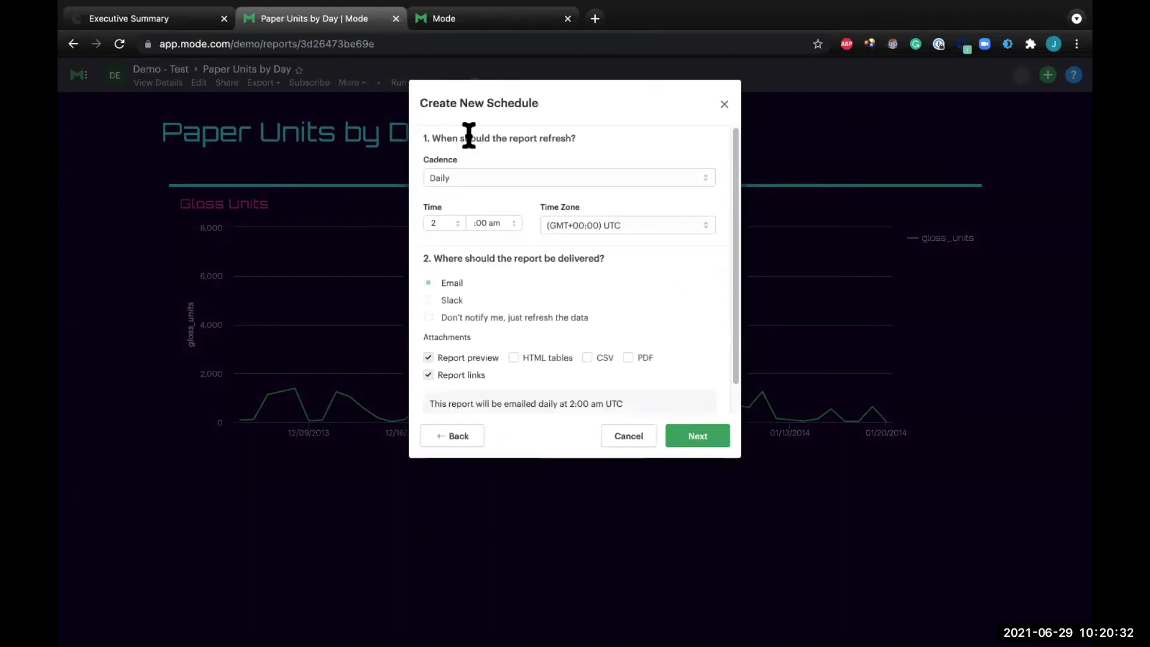
click(476, 169)
click(478, 188)
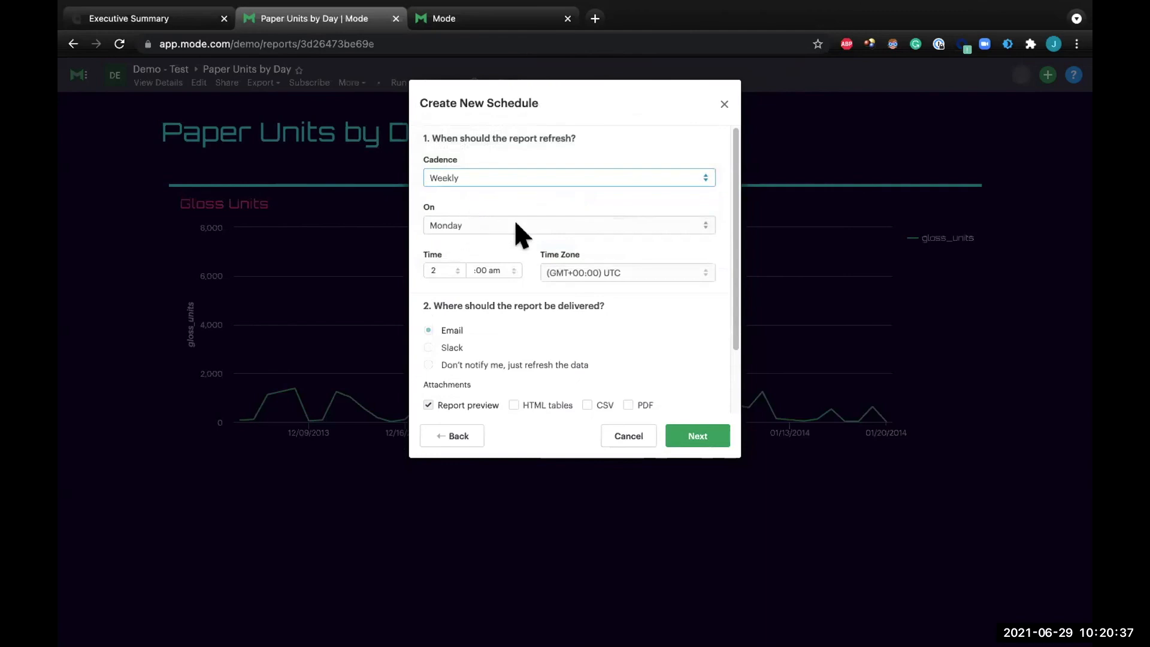
click(428, 347)
scroll(586, 346, down, 3)
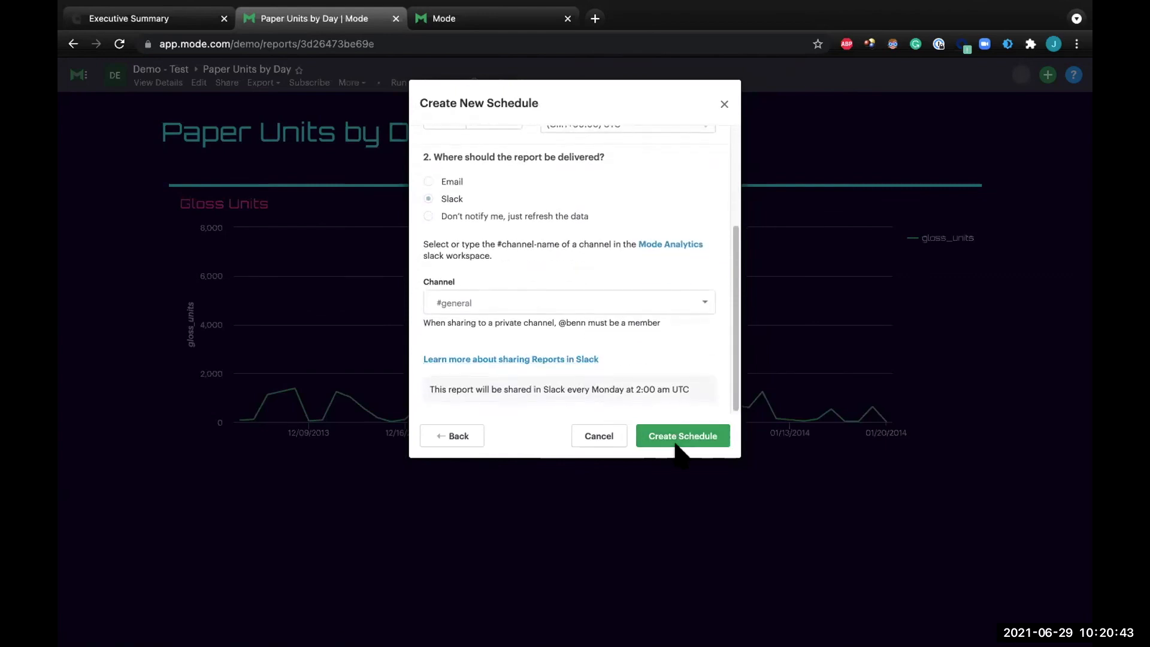
click(582, 436)
click(617, 411)
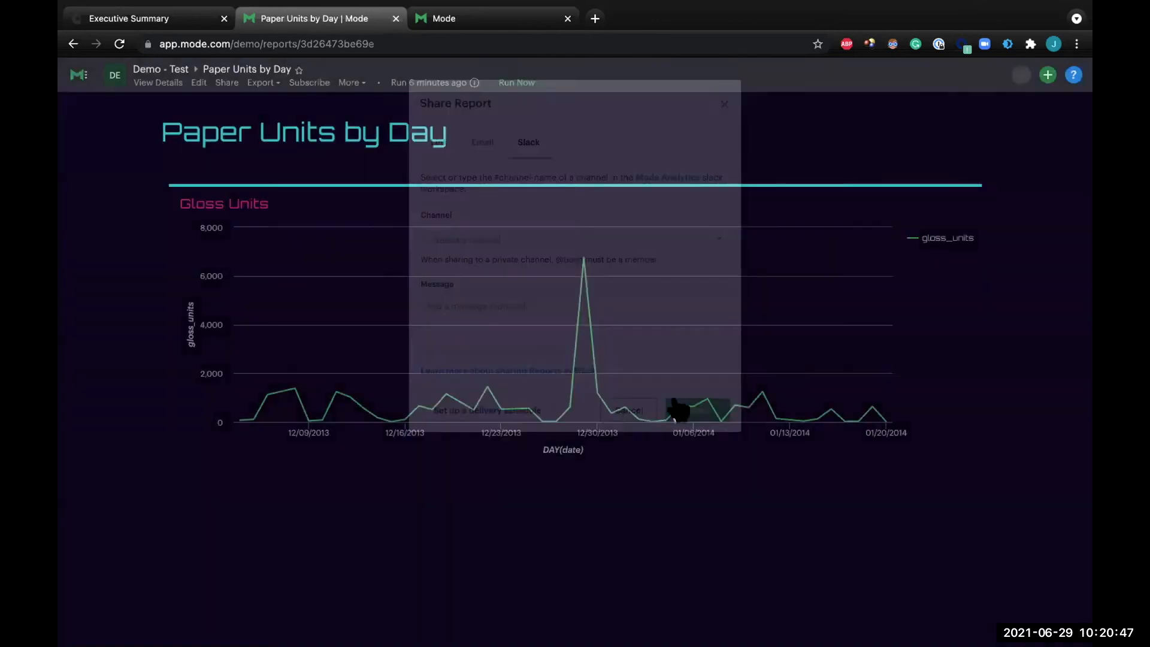
Start an exploration of the Gloss Units chart from the report.
mouse_move(919, 231)
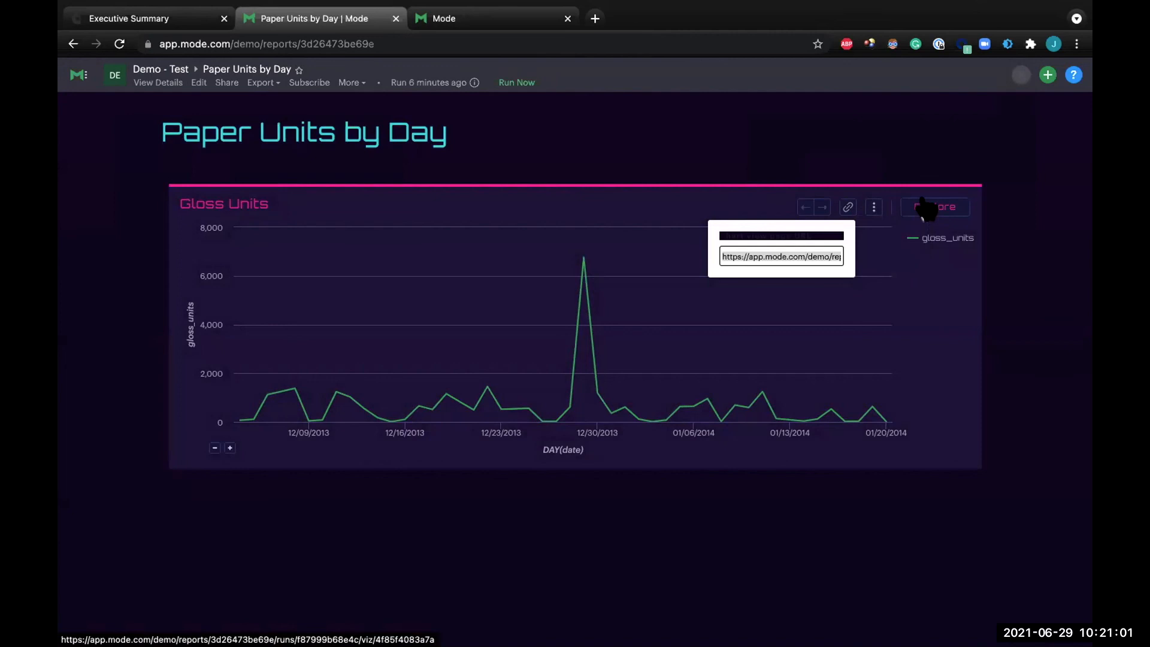
click(925, 209)
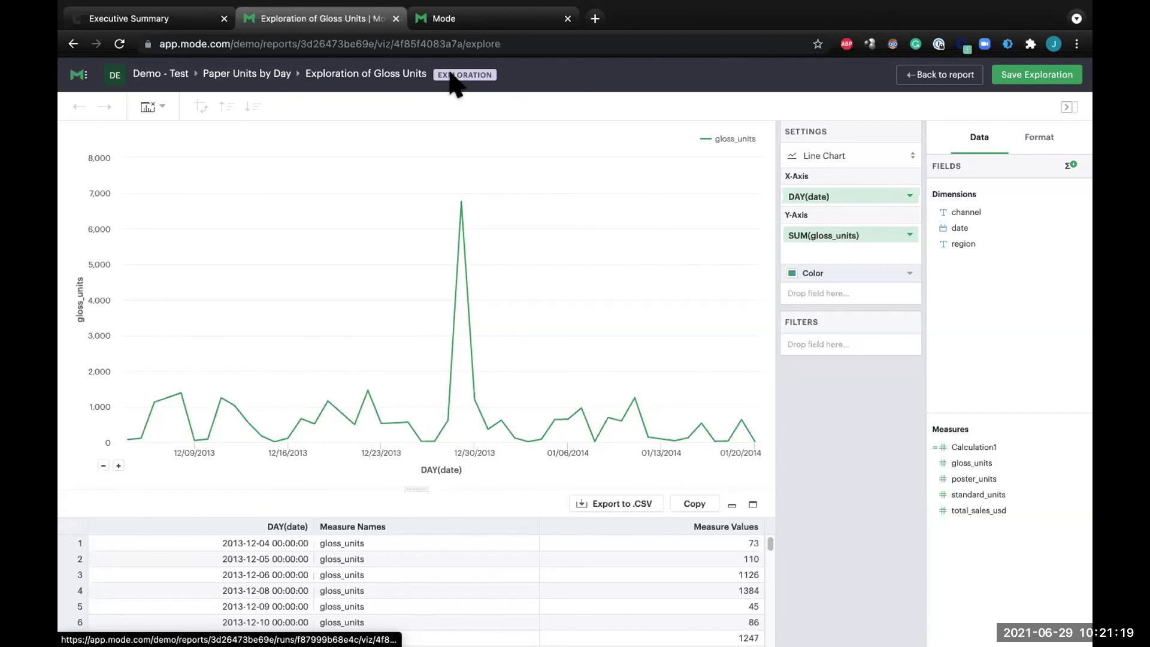
mouse_move(455, 72)
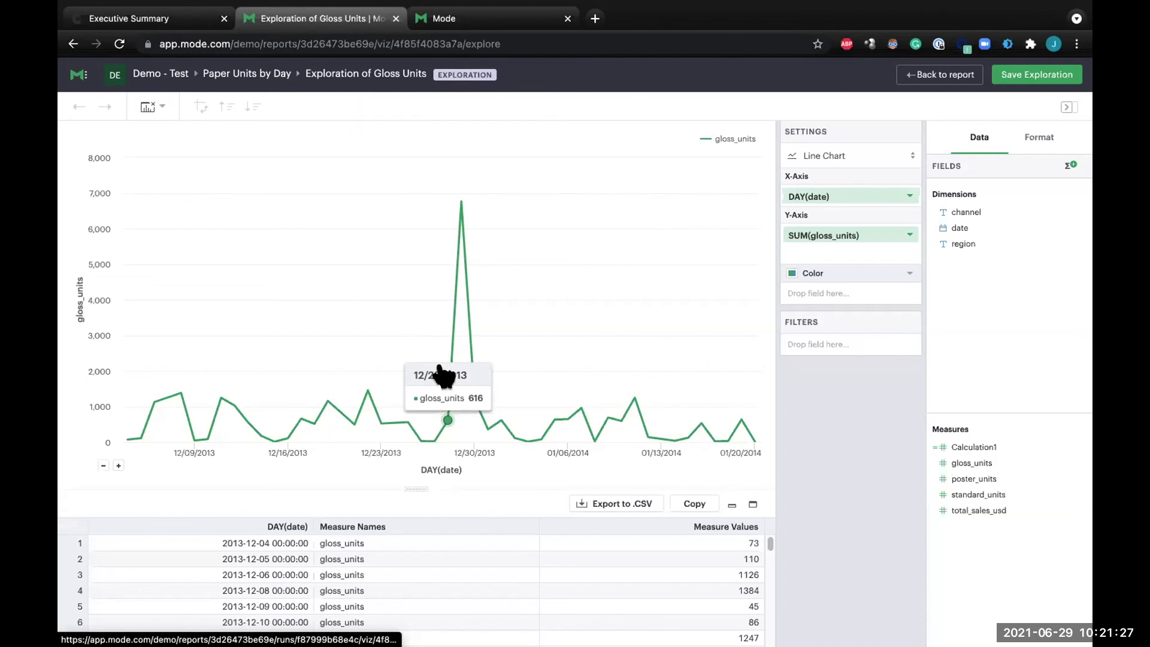
Set the exploration's Y-axis title to Title Change and switch the line chart to a bar chart.
click(1026, 138)
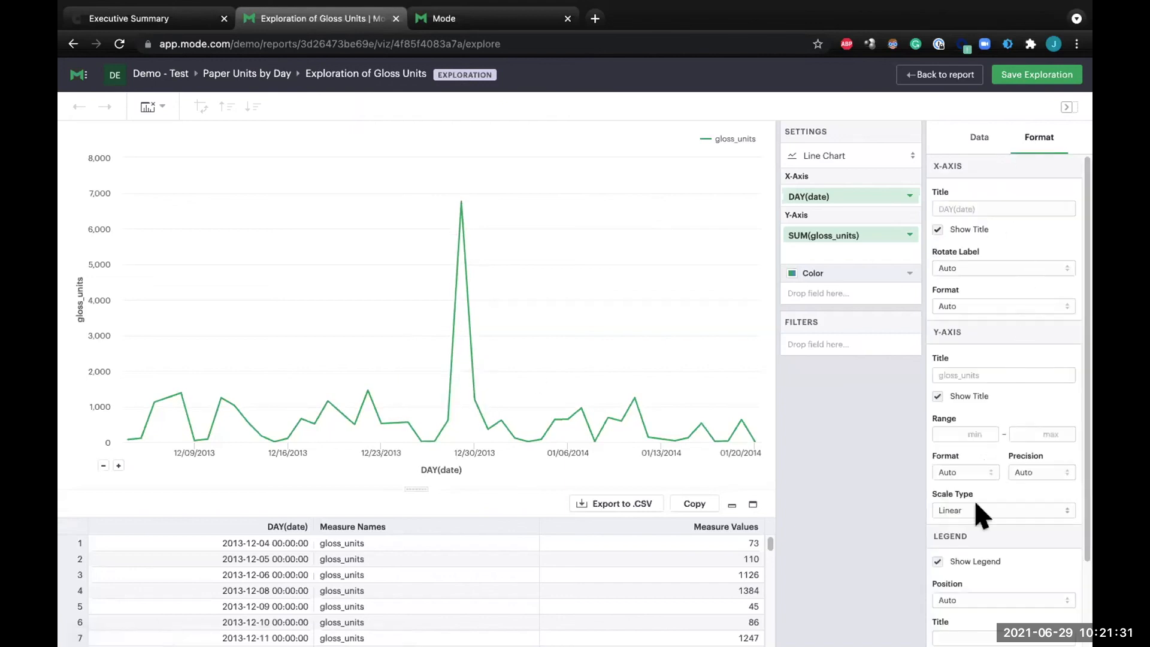
click(998, 368)
text(Titler)
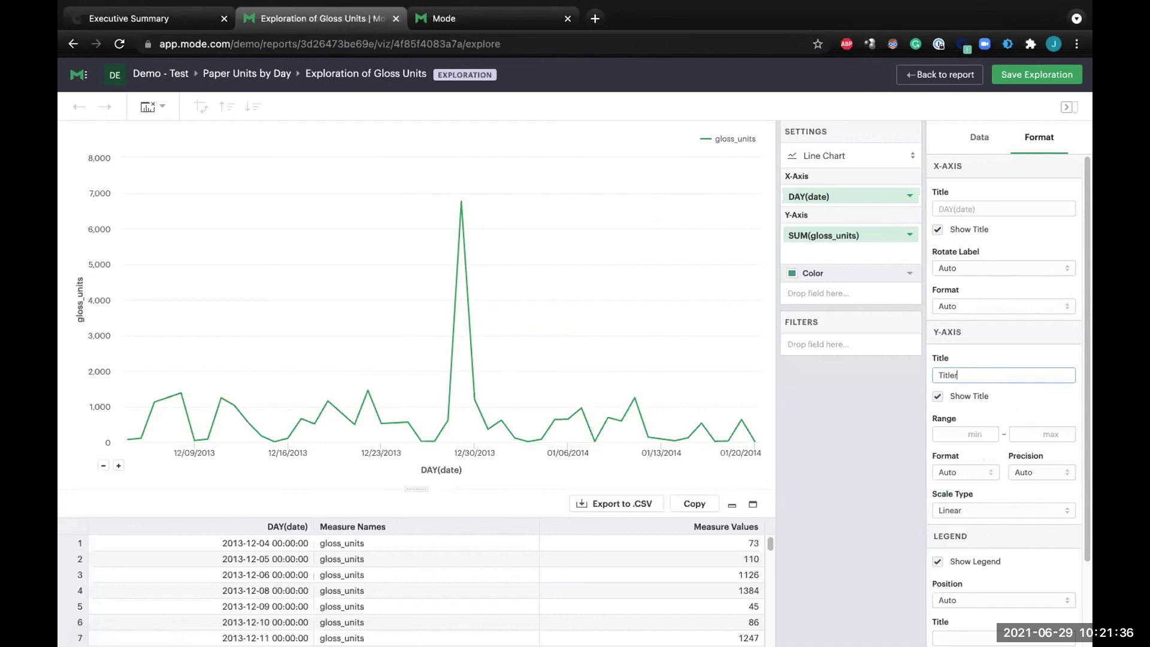
key(BackSpace)
text(Change)
click(813, 454)
click(904, 151)
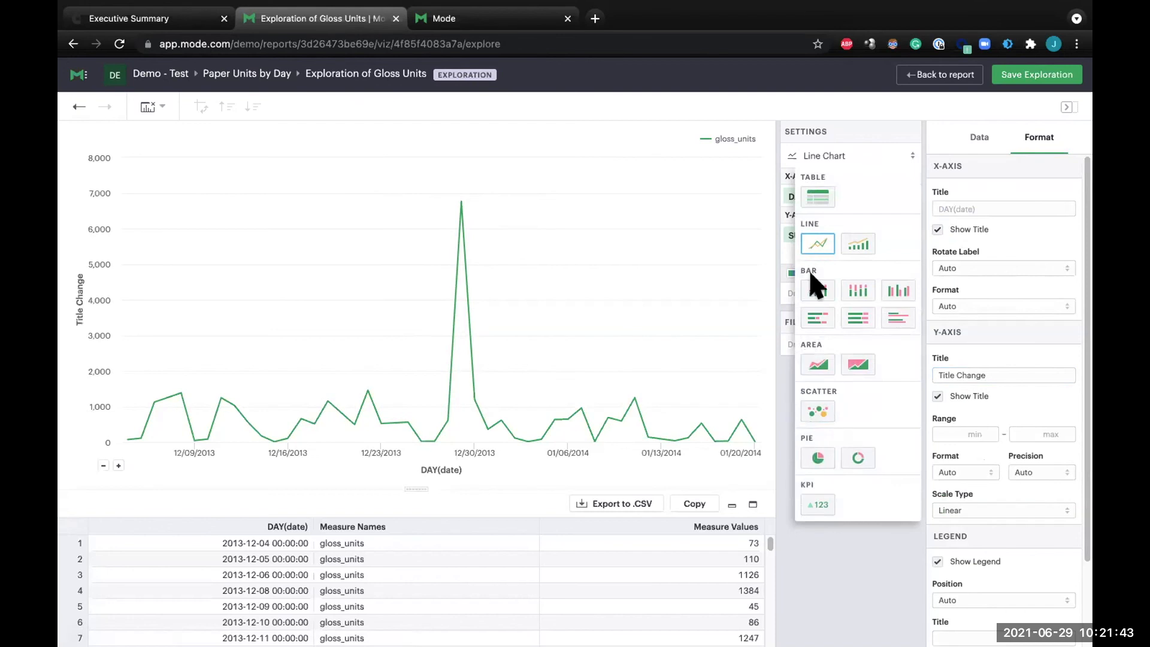
click(816, 289)
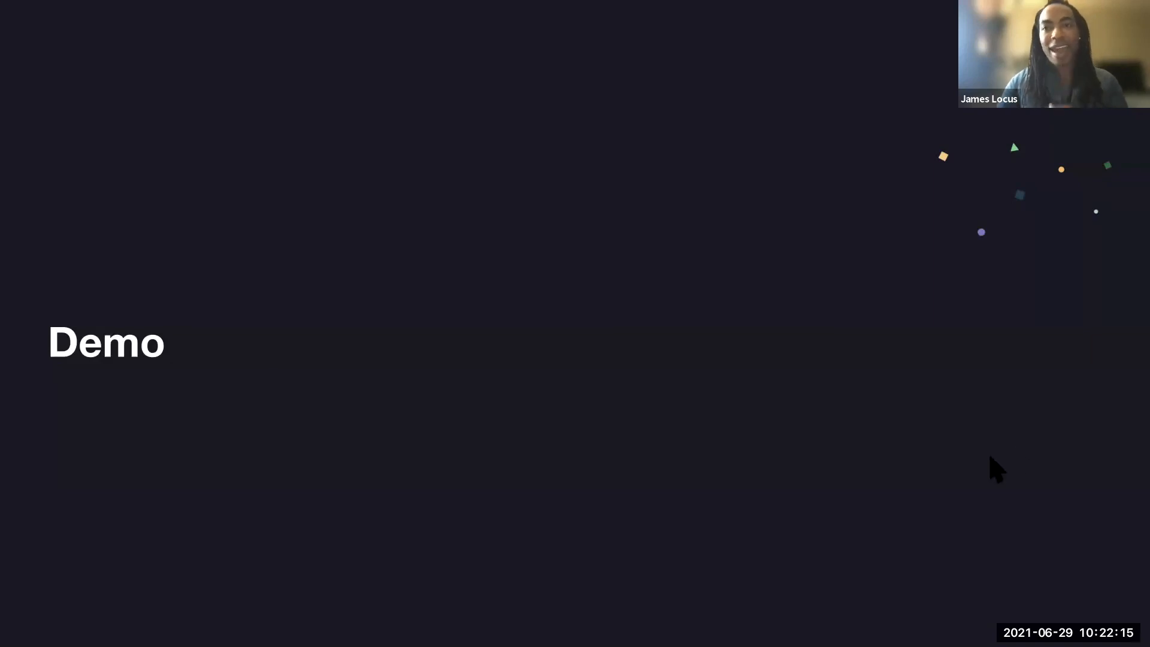
click(1082, 396)
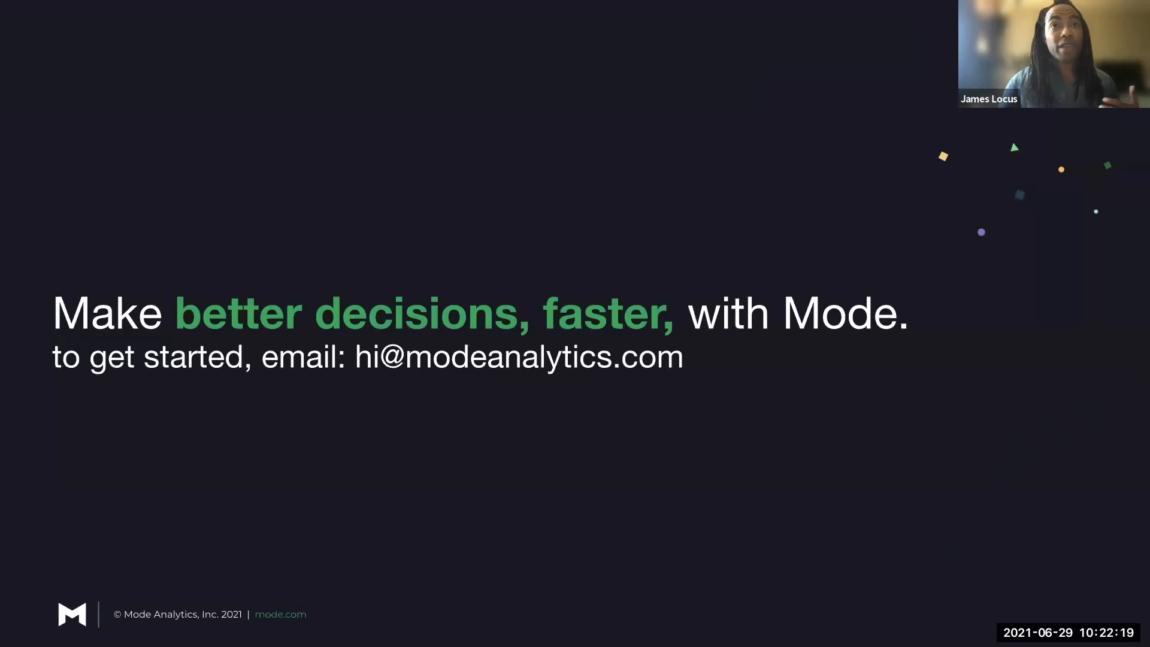